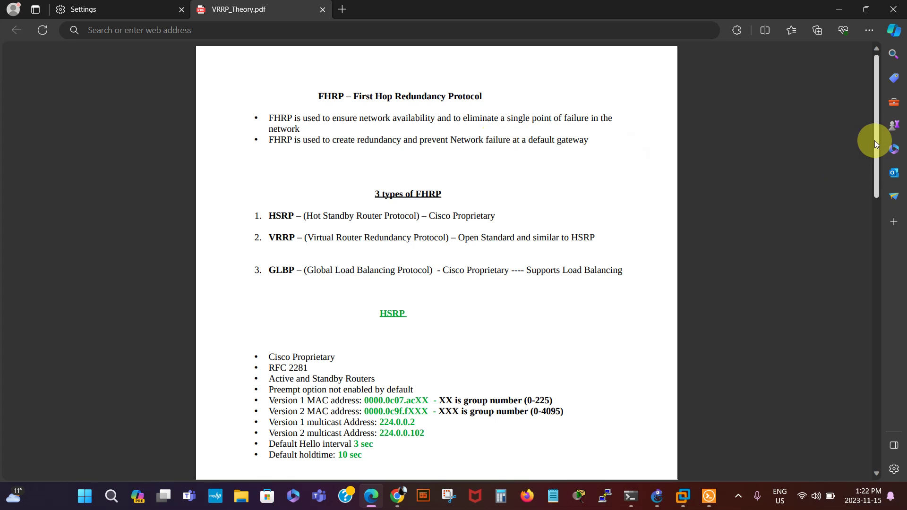
Read through the VRRP theory PDF, from the FHRP types and HSRP facts to the list of VRRP characteristics.
{"action": "left_click_drag", "start_coordinate": [874, 140], "coordinate": [872, 163]}
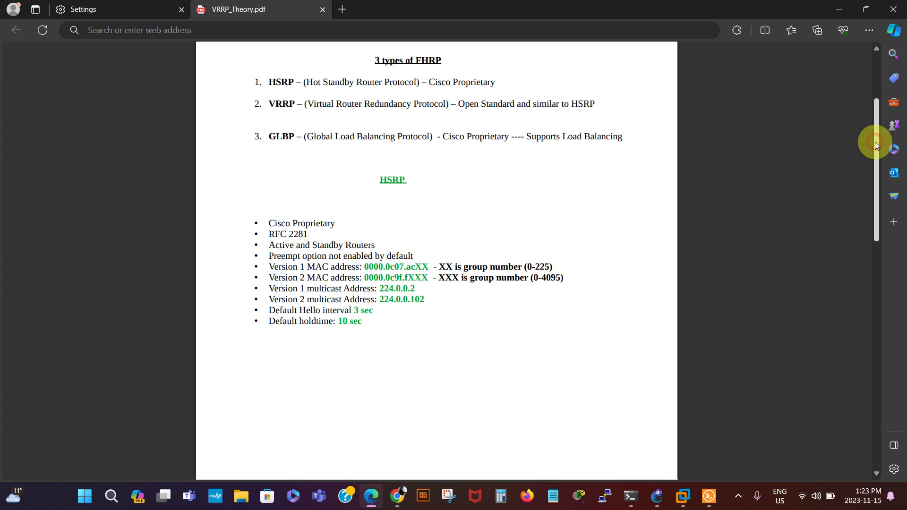
{"action": "mouse_move", "coordinate": [875, 142]}
{"action": "left_mouse_down"}
{"action": "mouse_move", "coordinate": [877, 303]}
{"action": "mouse_move", "coordinate": [871, 140]}
{"action": "left_mouse_up"}
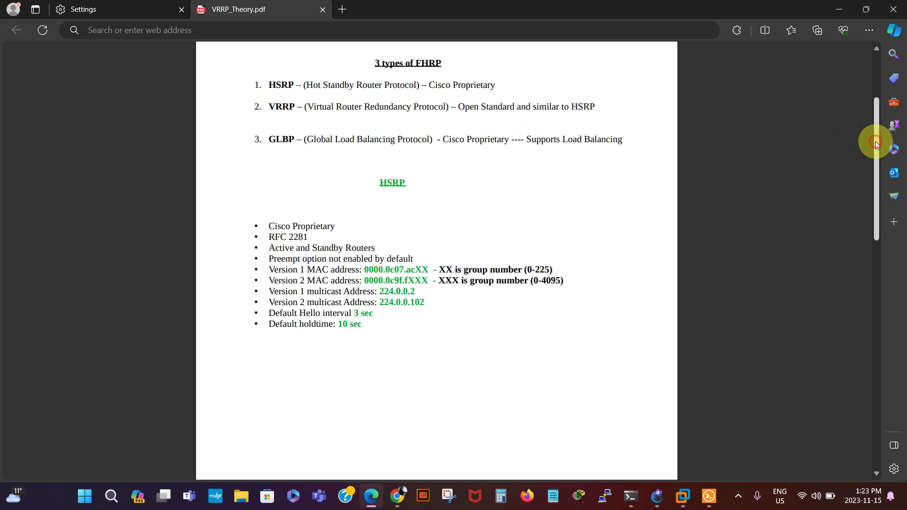
{"action": "left_click_drag", "start_coordinate": [874, 141], "coordinate": [874, 303]}
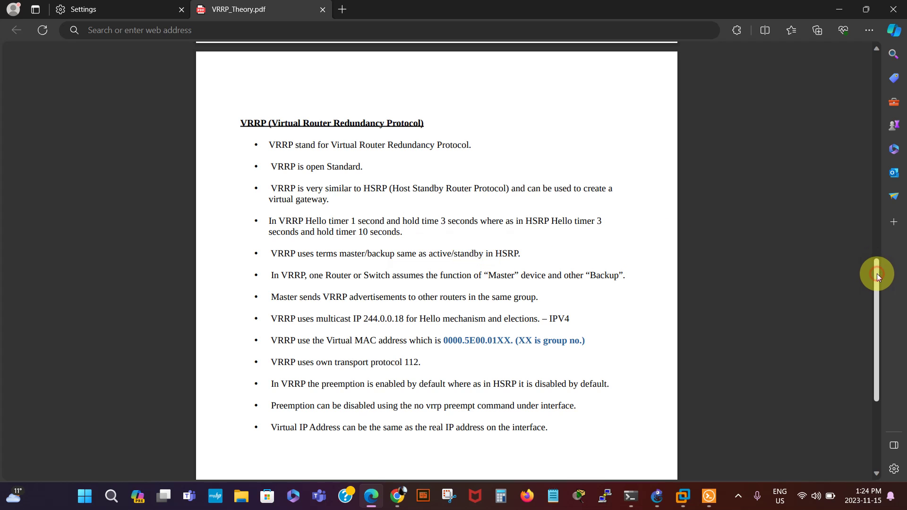
{"action": "left_click_drag", "start_coordinate": [877, 273], "coordinate": [874, 303]}
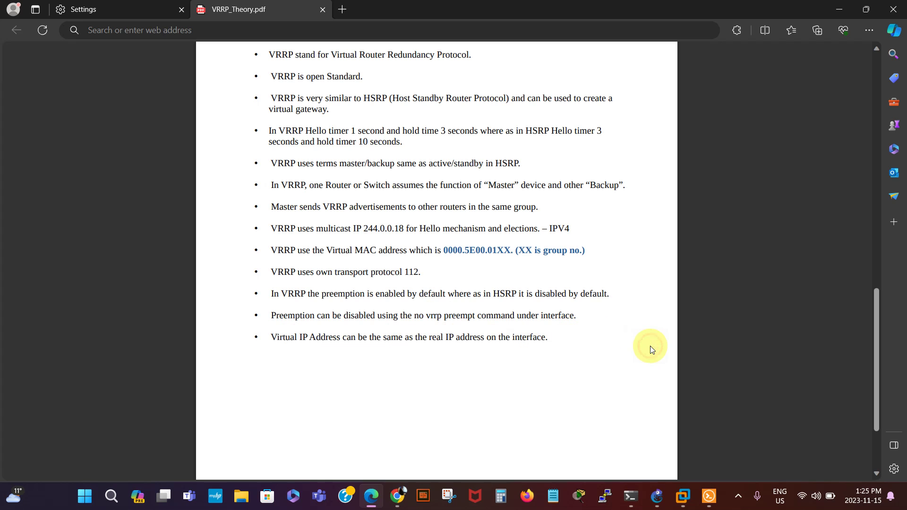
Switch to the VRRP lab in GNS3 and change the ISP-1 router's symbol to the Classic cloud.
{"action": "left_click", "coordinate": [657, 497]}
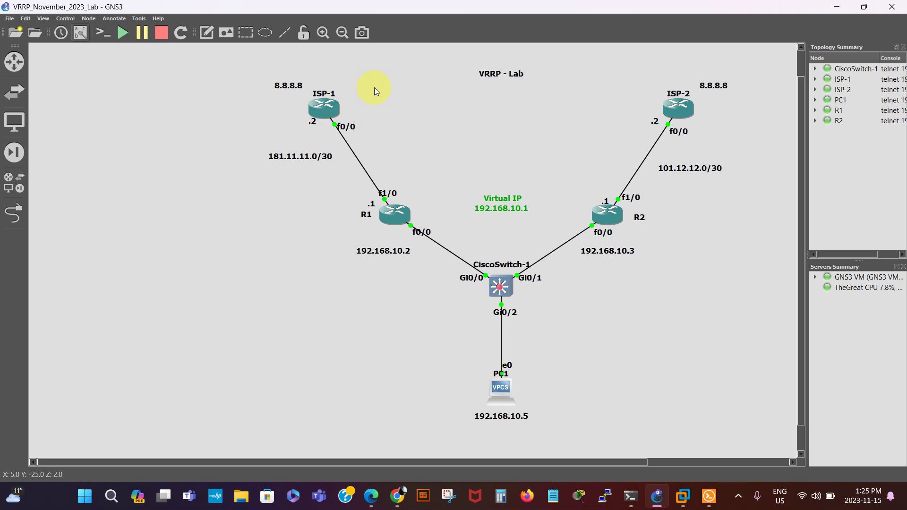
{"action": "right_click", "coordinate": [322, 109]}
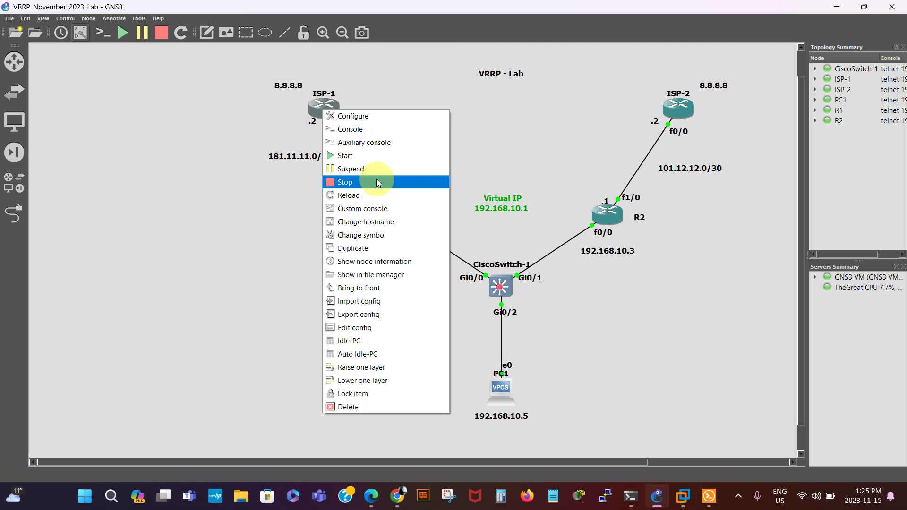
{"action": "left_click", "coordinate": [371, 235]}
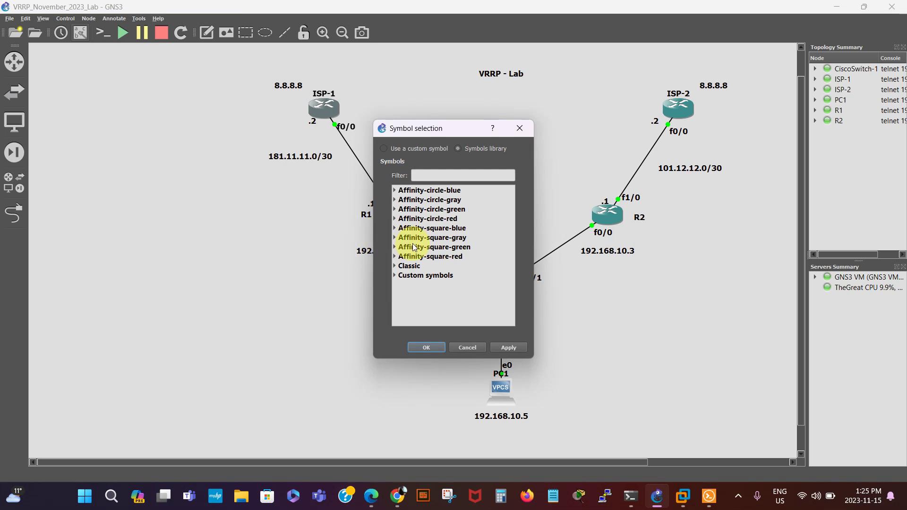
{"action": "left_click", "coordinate": [395, 266]}
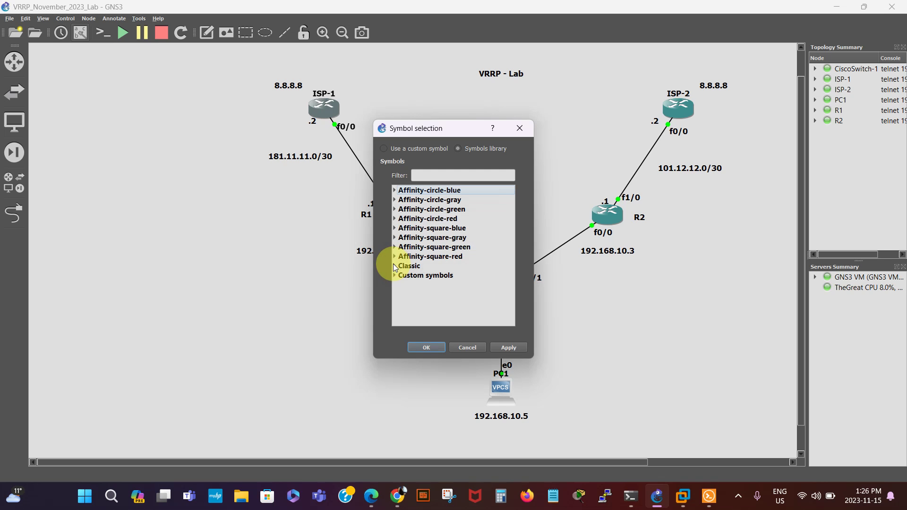
{"action": "left_click", "coordinate": [394, 266]}
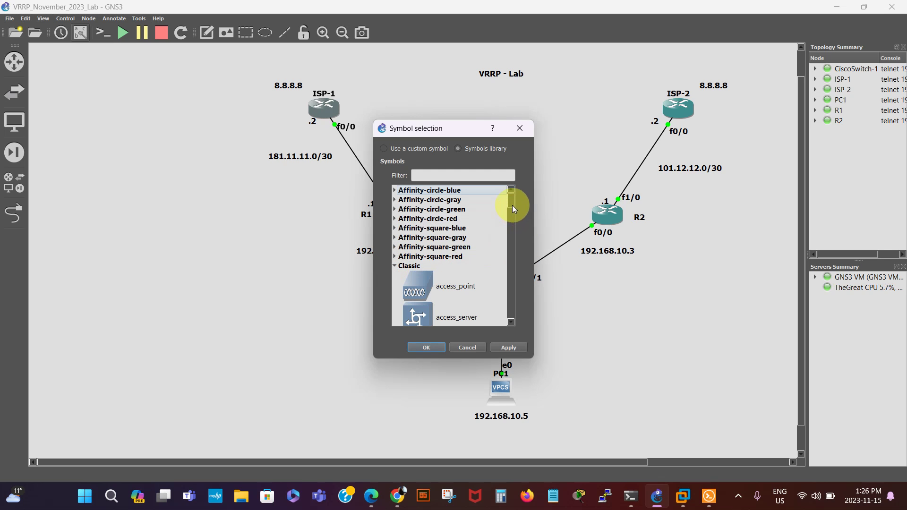
{"action": "left_click_drag", "start_coordinate": [510, 202], "coordinate": [508, 230]}
{"action": "left_click", "coordinate": [443, 265]}
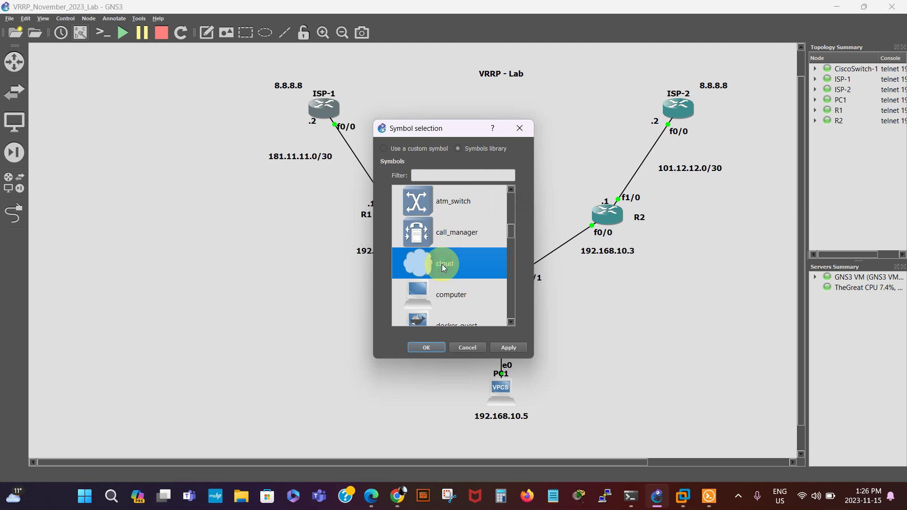
{"action": "left_click", "coordinate": [429, 347]}
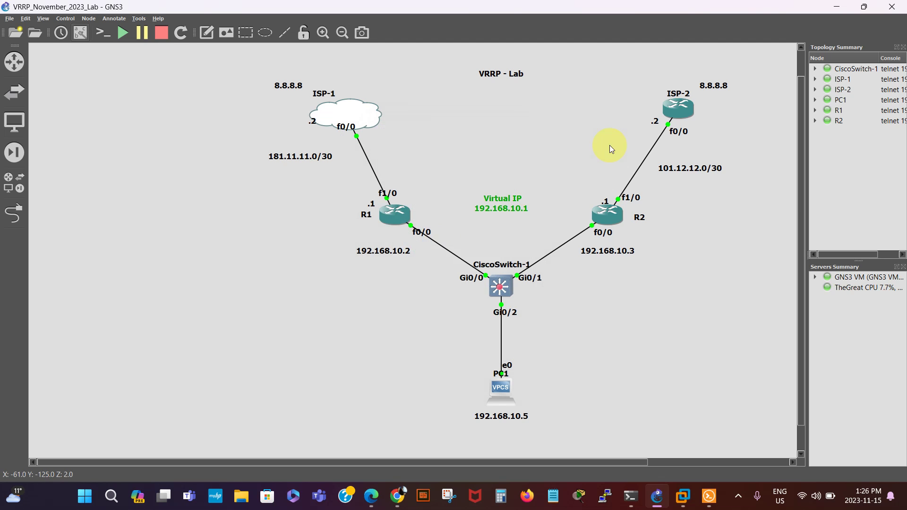
Change the ISP-2 router's symbol to the Classic cloud.
{"action": "right_click", "coordinate": [677, 108]}
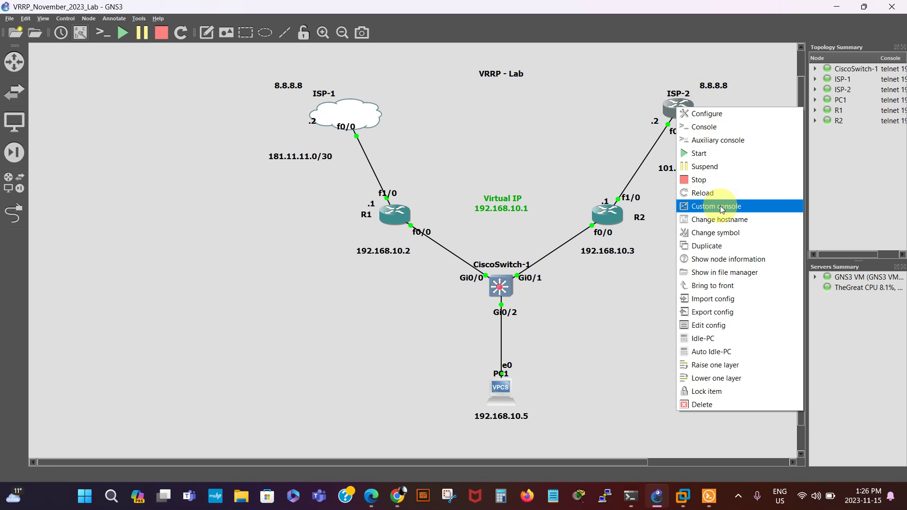
{"action": "left_click", "coordinate": [716, 234]}
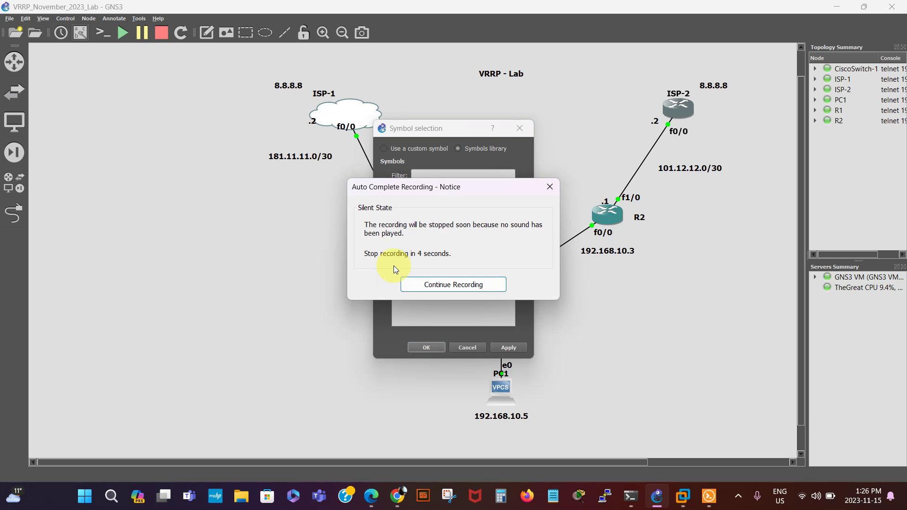
{"action": "left_click", "coordinate": [394, 265]}
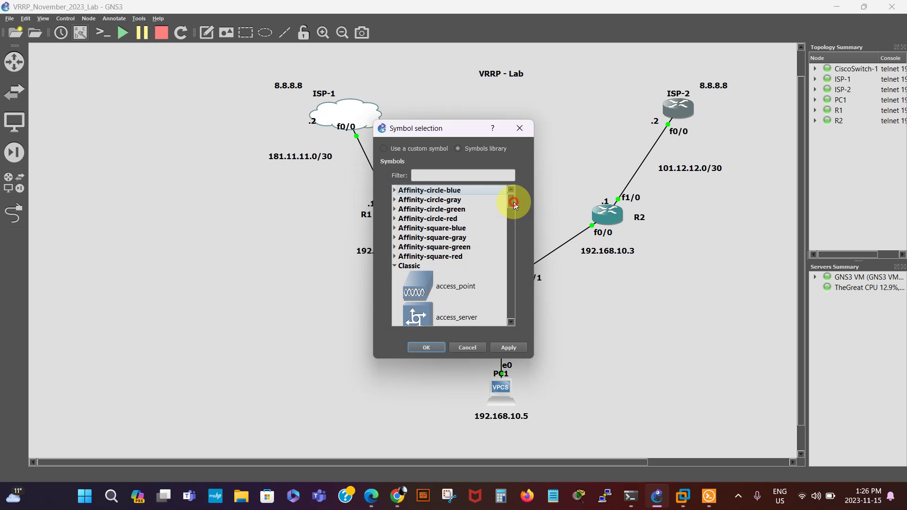
{"action": "left_click_drag", "start_coordinate": [515, 203], "coordinate": [509, 236]}
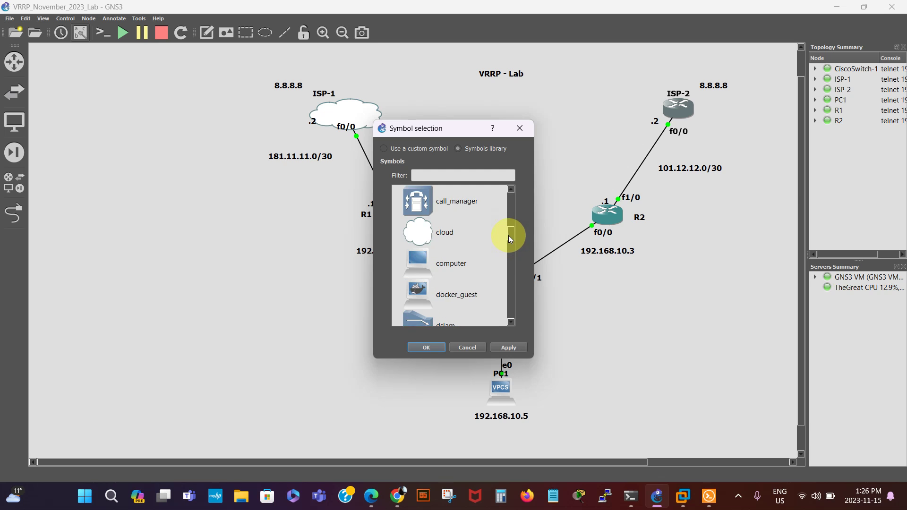
{"action": "left_click", "coordinate": [450, 231]}
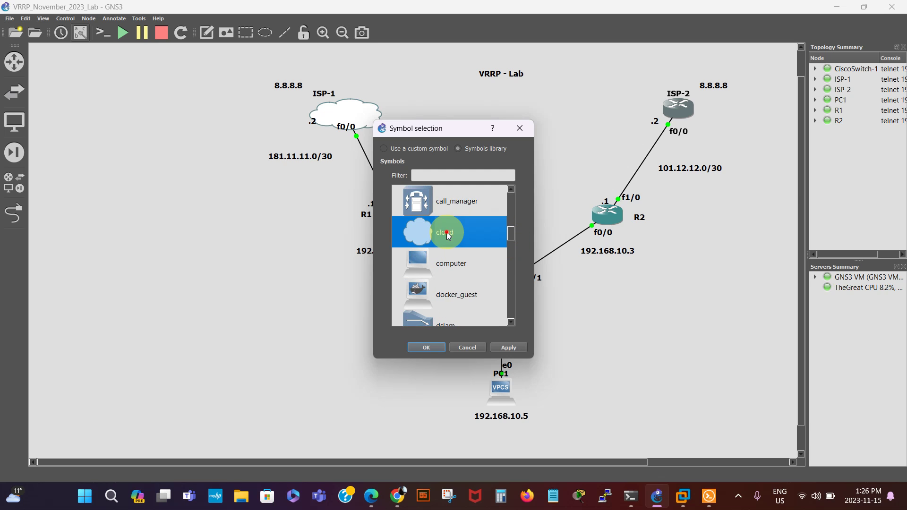
{"action": "left_click", "coordinate": [427, 345]}
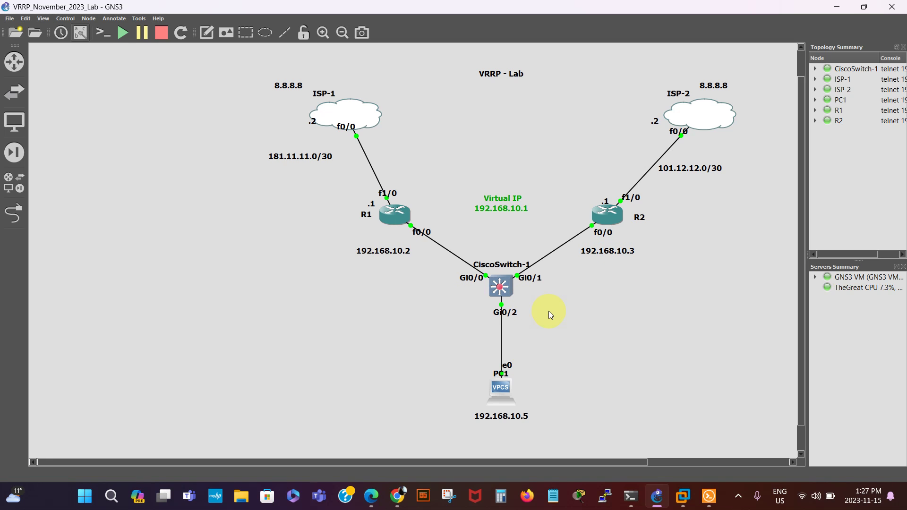
In PC1's Solar-PuTTY console, assign the address 192.168.10.5/24 with R1's 192.168.10.2 as the gateway.
{"action": "left_click", "coordinate": [501, 390]}
{"action": "left_click", "coordinate": [708, 496]}
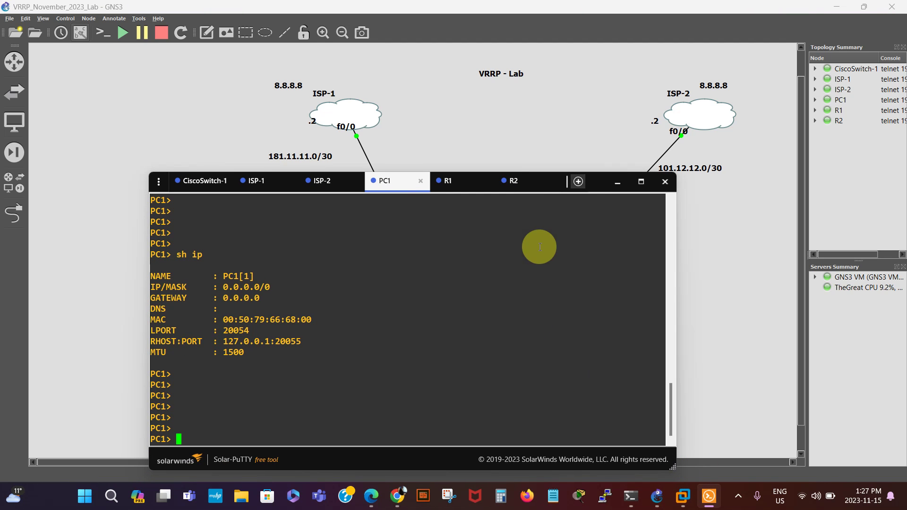
{"action": "left_click_drag", "start_coordinate": [391, 185], "coordinate": [671, 165]}
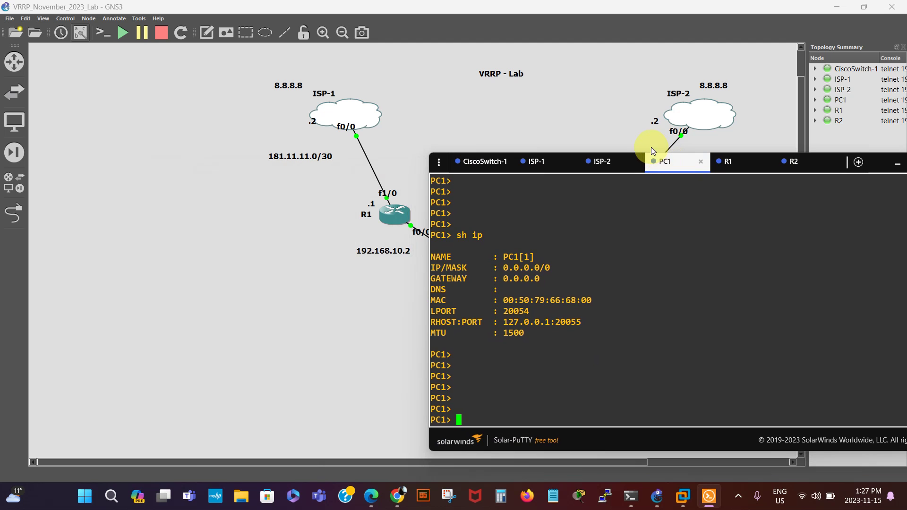
{"action": "left_click_drag", "start_coordinate": [633, 153], "coordinate": [637, 189]}
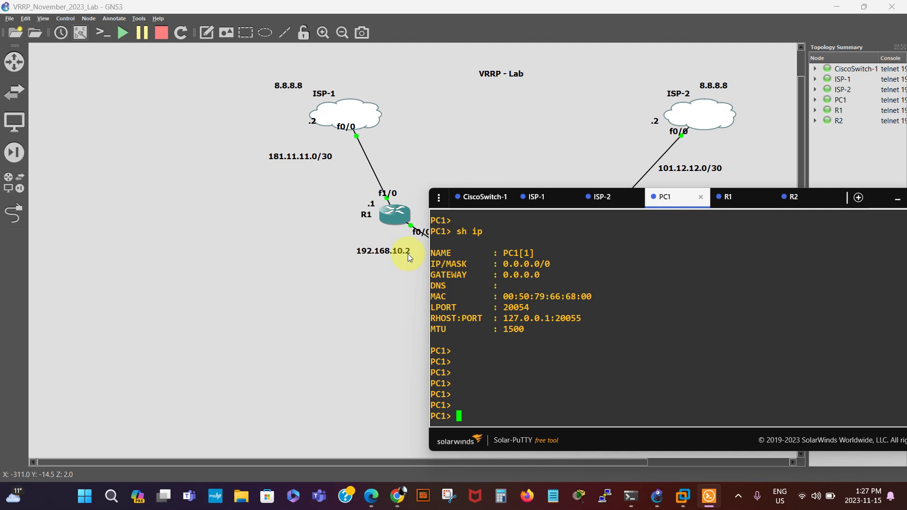
{"action": "left_click", "coordinate": [456, 416]}
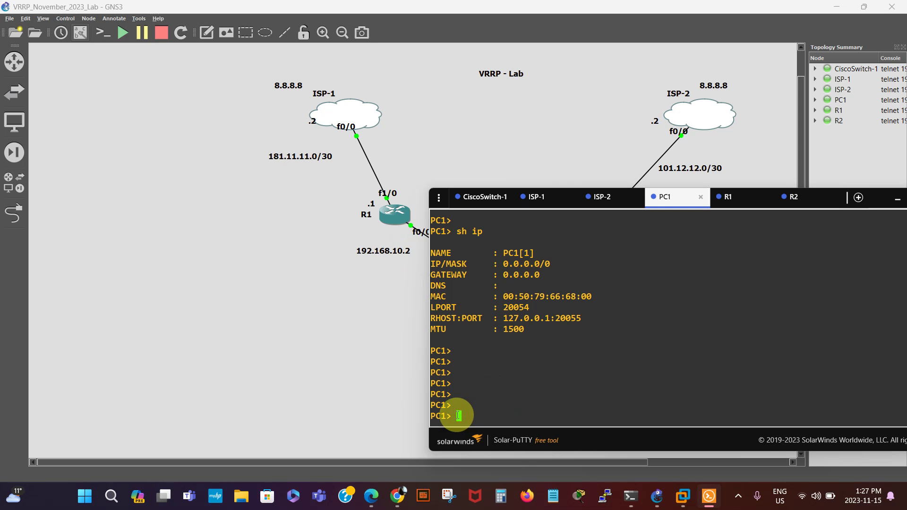
{"action": "type", "text": "ip 192.168.10.5/"}
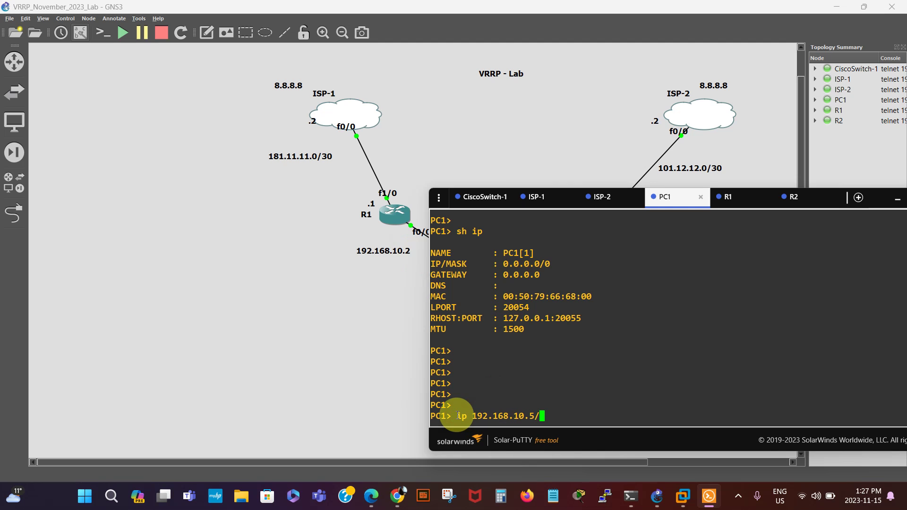
{"action": "type", "text": "24 192.168.10.2"}
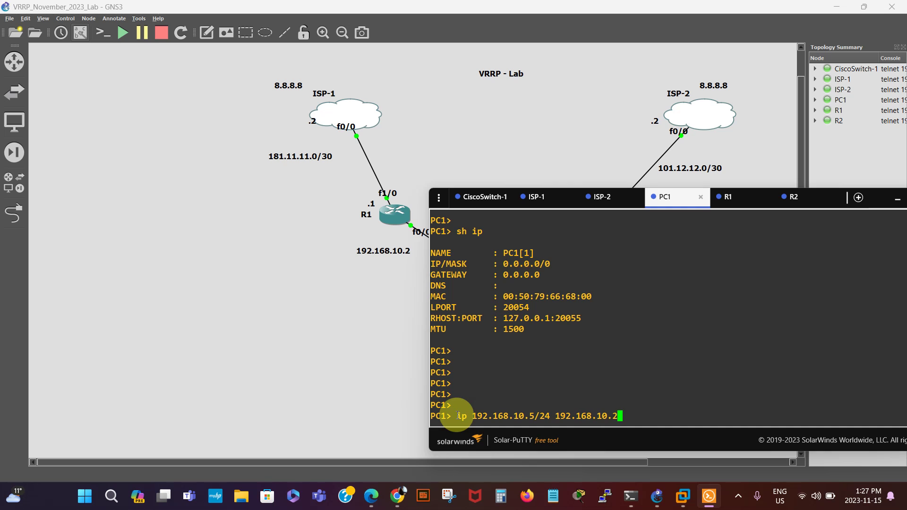
{"action": "key", "text": "Return"}
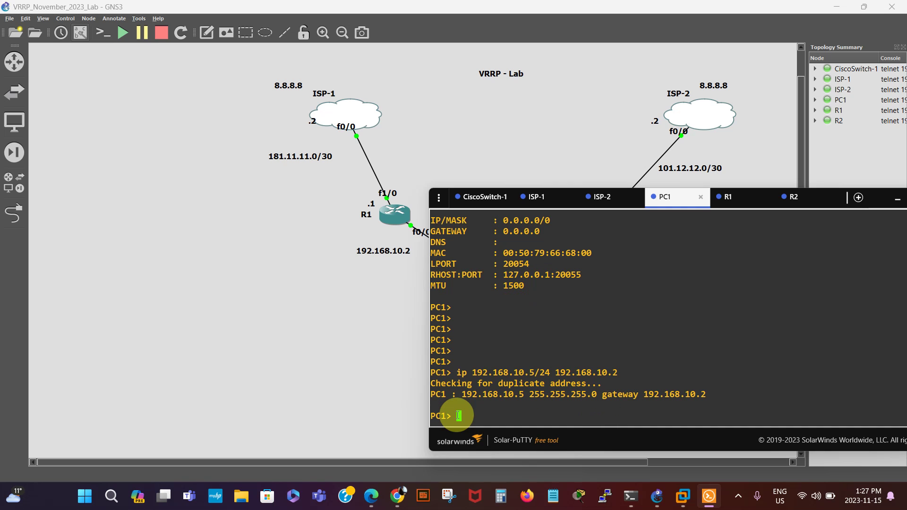
{"action": "key", "text": "Return"}
{"action": "key", "text": "Return"}
{"action": "key", "text": "Return"}
{"action": "key", "text": "Return"}
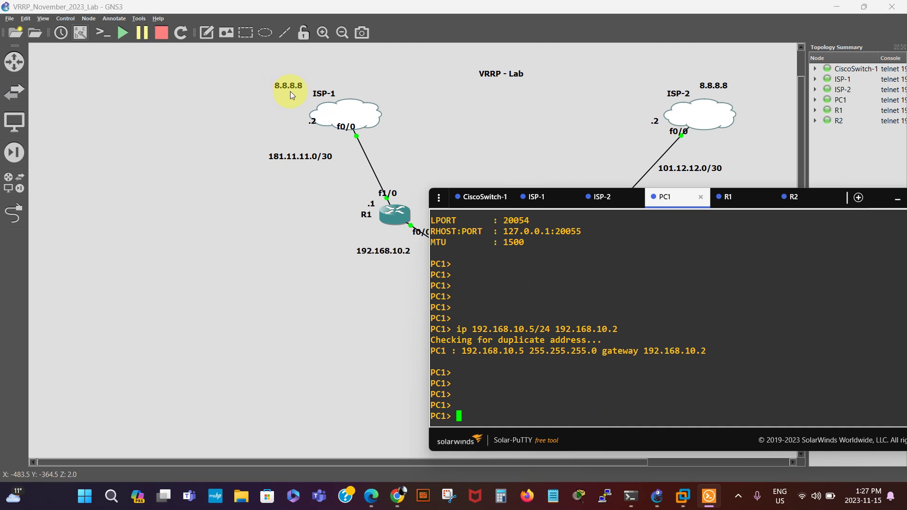
Run a continuous ping from PC1 to 8.8.8.8 and move the console window to uncover the routers in the topology.
{"action": "type", "text": "p"}
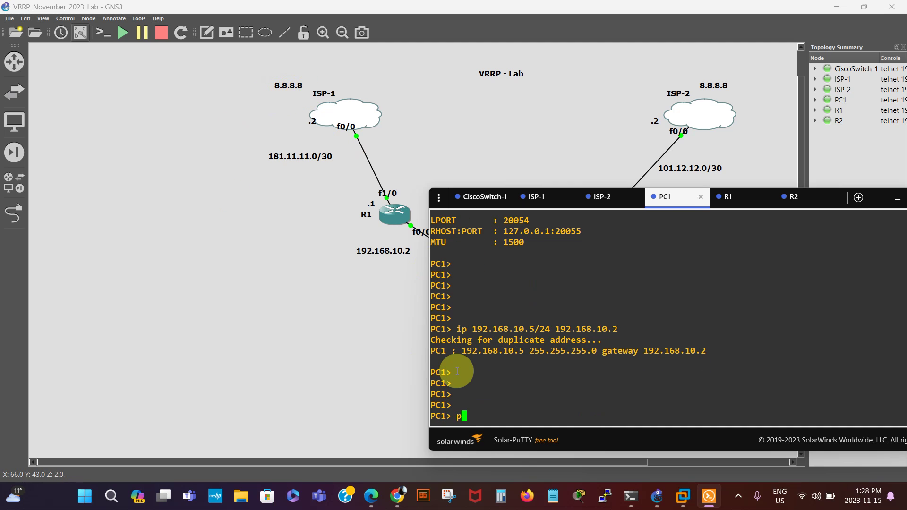
{"action": "type", "text": "ing "}
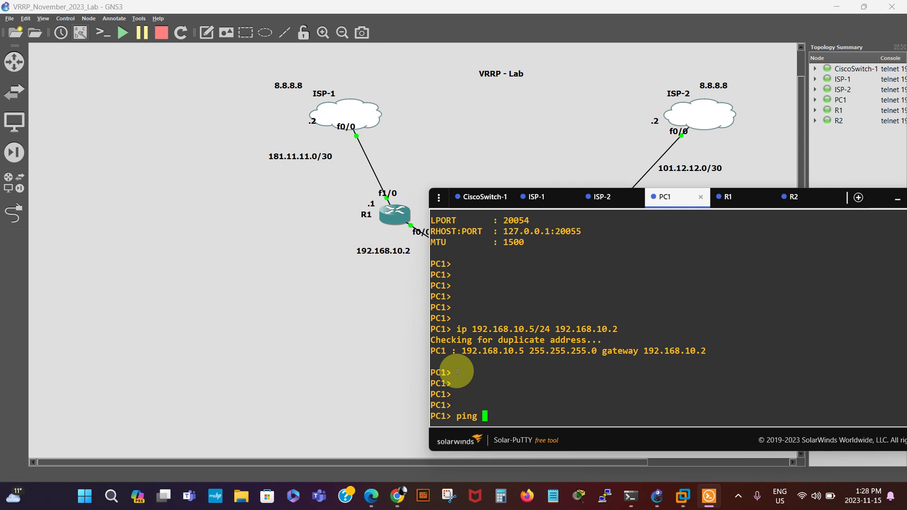
{"action": "type", "text": "8.8.8.8 -t"}
{"action": "key", "text": "Return"}
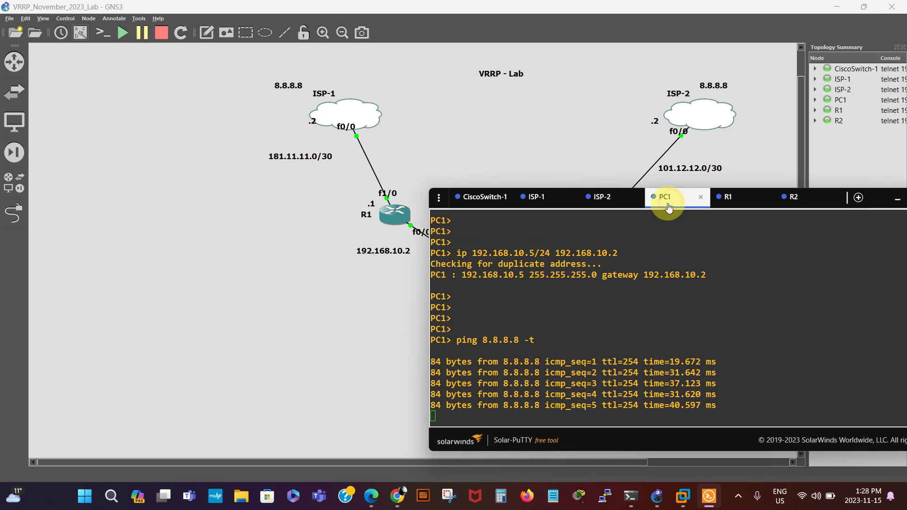
{"action": "left_click_drag", "start_coordinate": [677, 208], "coordinate": [317, 300]}
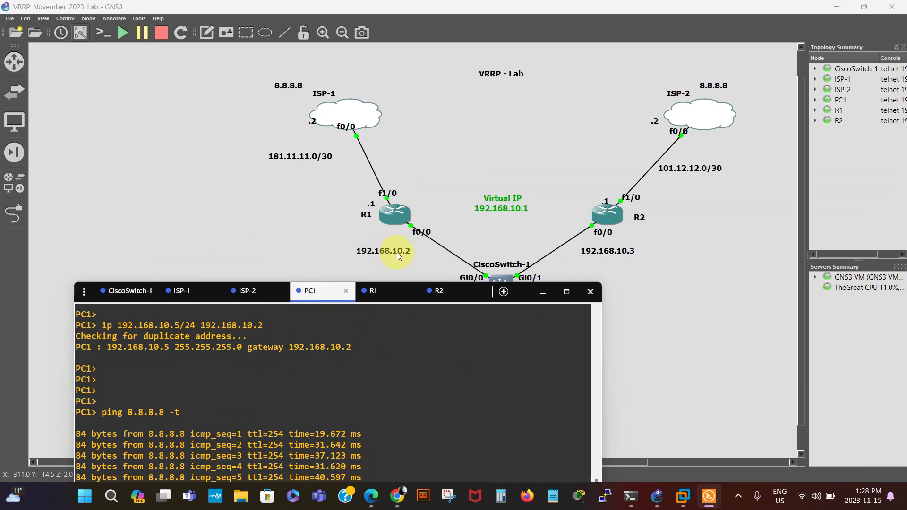
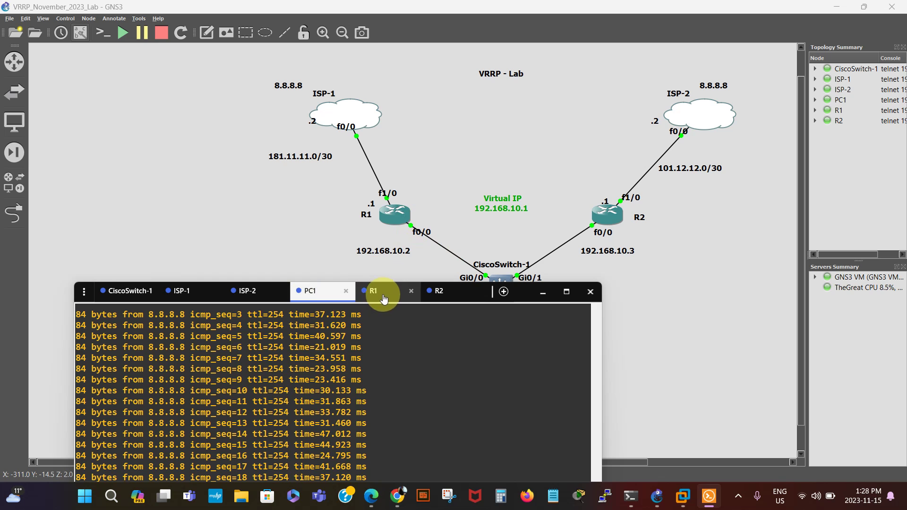
In R1's console, shut down interface f0/0 and check the running ping on PC1.
{"action": "left_click", "coordinate": [379, 294]}
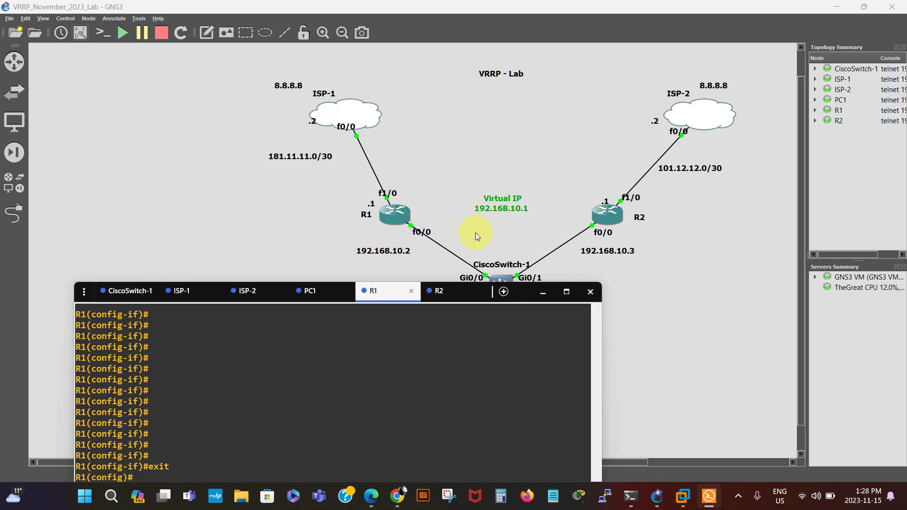
{"action": "left_click_drag", "start_coordinate": [387, 292], "coordinate": [719, 170]}
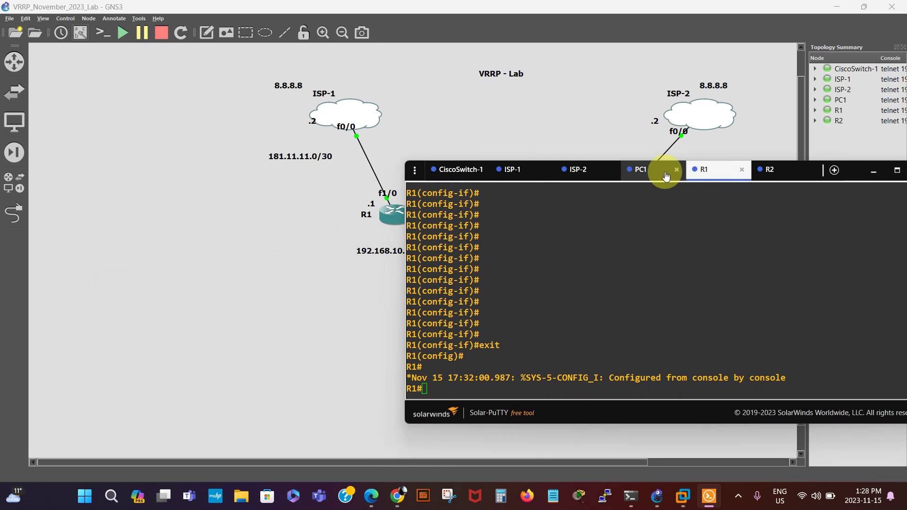
{"action": "left_click_drag", "start_coordinate": [682, 163], "coordinate": [683, 193]}
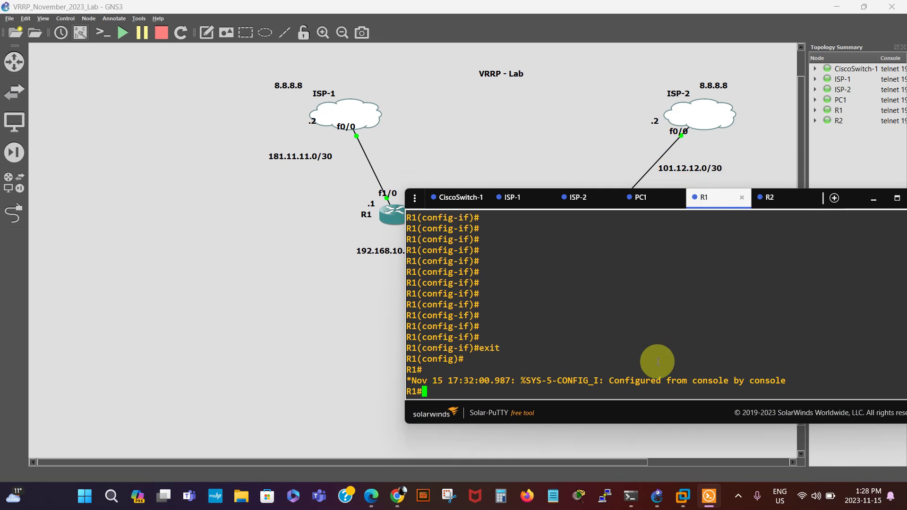
{"action": "left_click_drag", "start_coordinate": [716, 201], "coordinate": [743, 204]}
{"action": "left_click", "coordinate": [514, 396]}
{"action": "type", "text": "conf "}
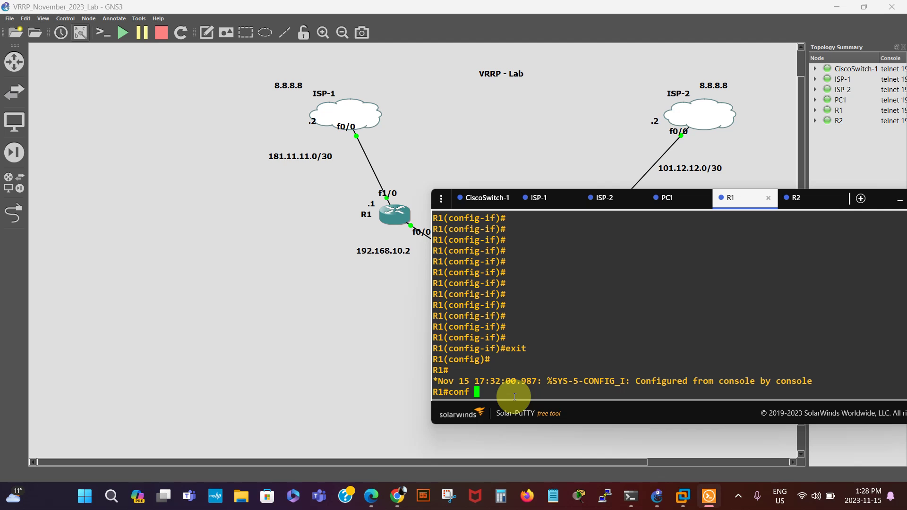
{"action": "type", "text": "t"}
{"action": "key", "text": "Return"}
{"action": "type", "text": "int f0/0"}
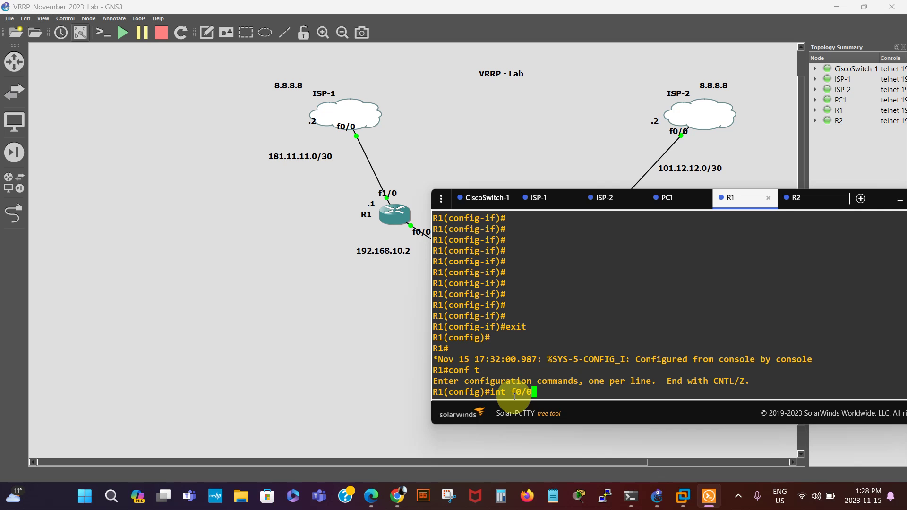
{"action": "key", "text": "Return"}
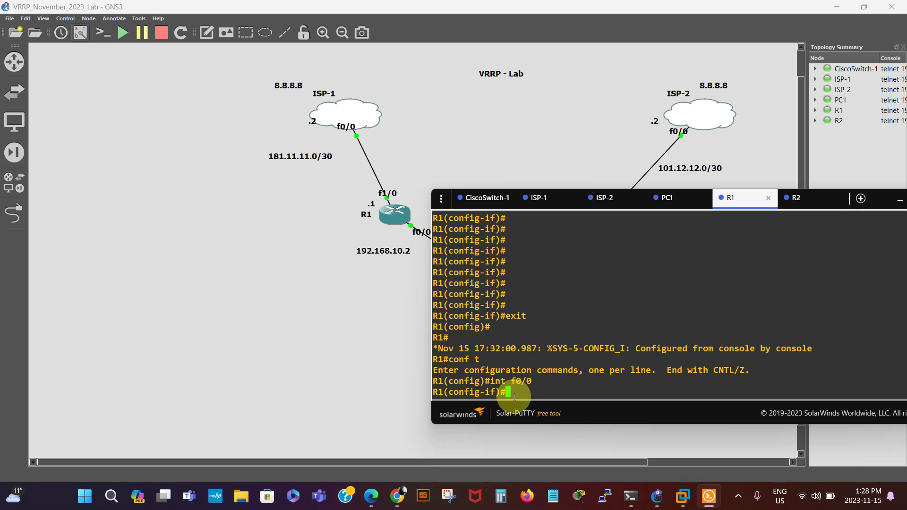
{"action": "type", "text": "shut"}
{"action": "key", "text": "Return"}
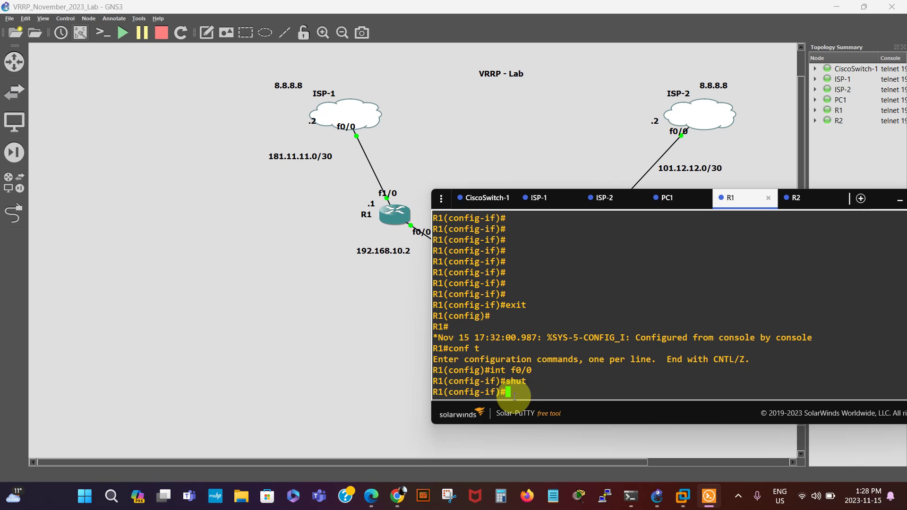
{"action": "left_click", "coordinate": [667, 201]}
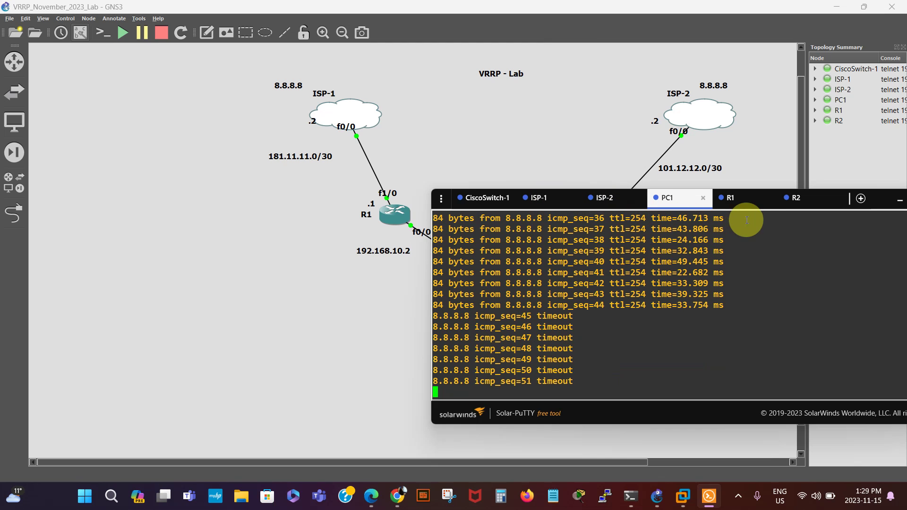
Re-enable R1's interface f0/0 with no shut and check PC1's ping to 8.8.8.8 again.
{"action": "left_click", "coordinate": [743, 205]}
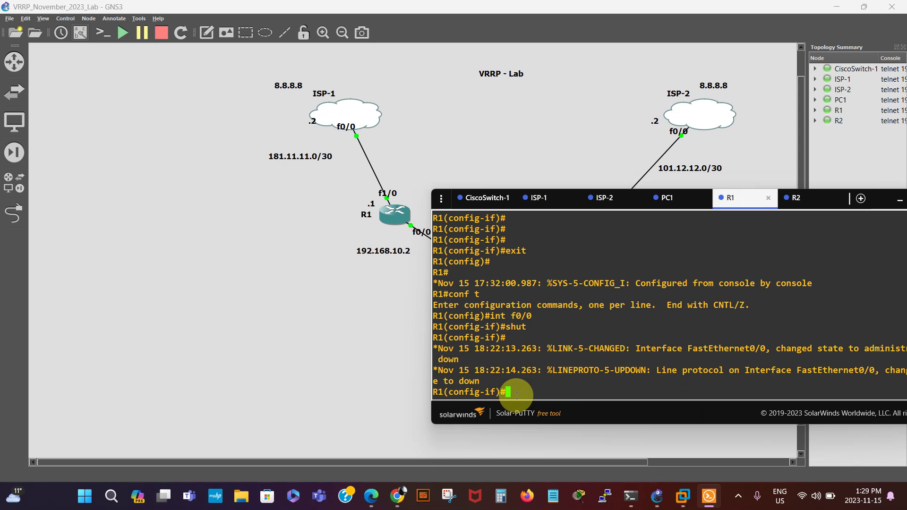
{"action": "type", "text": "no shut"}
{"action": "key", "text": "Return"}
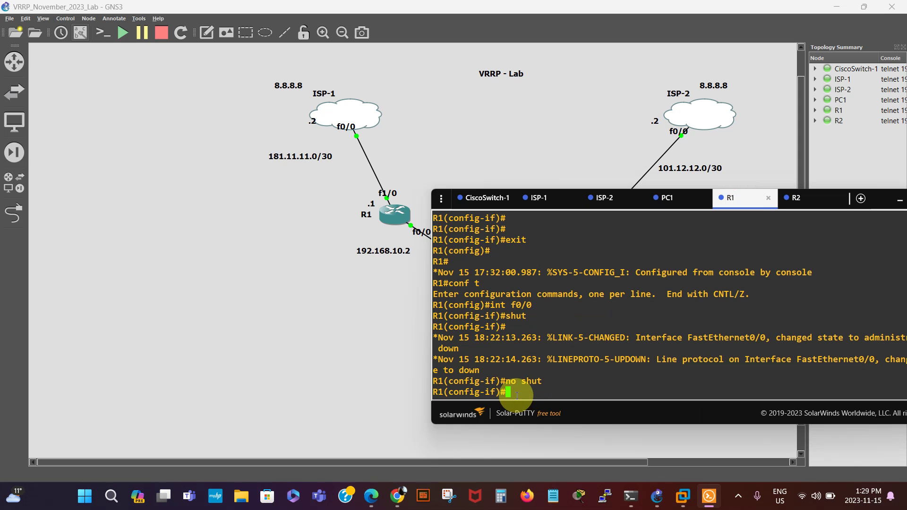
{"action": "left_click", "coordinate": [672, 201]}
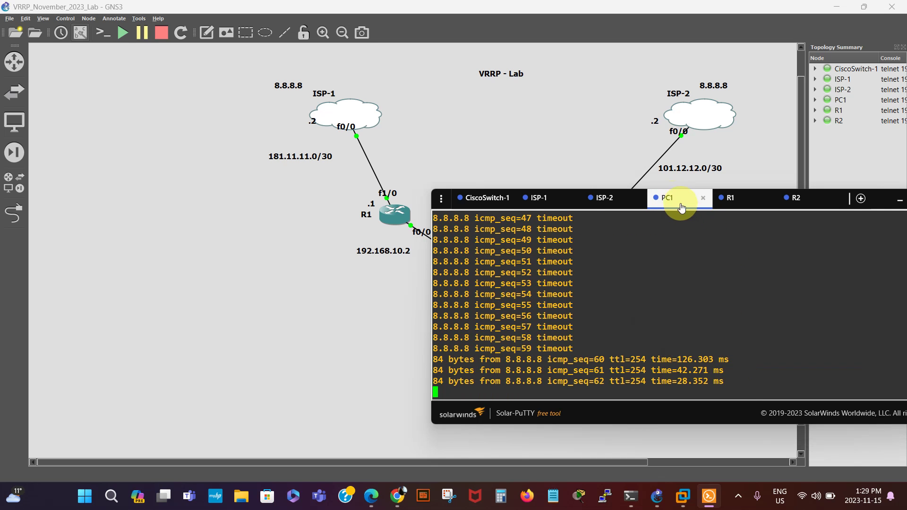
Shift the topology and console window so R1, the switch and PC1 are uncovered, and stop PC1's continuous ping.
{"action": "left_click_drag", "start_coordinate": [675, 201], "coordinate": [532, 237]}
{"action": "left_click", "coordinate": [588, 237]}
{"action": "left_click_drag", "start_coordinate": [588, 239], "coordinate": [736, 155]}
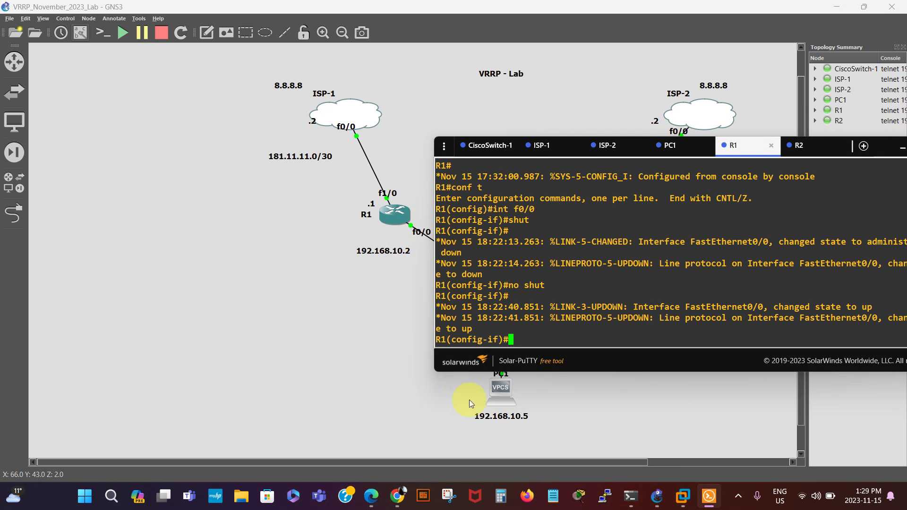
{"action": "left_click_drag", "start_coordinate": [410, 461], "coordinate": [490, 463]}
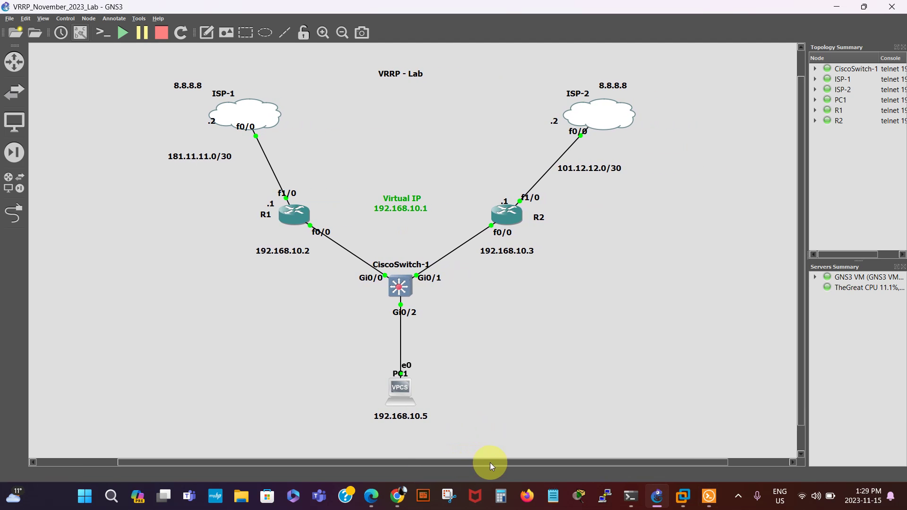
{"action": "left_click", "coordinate": [707, 497]}
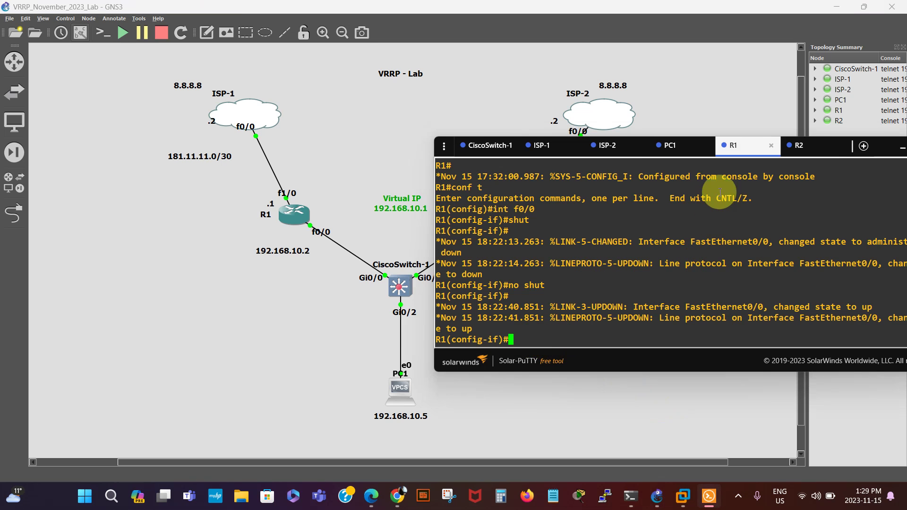
{"action": "left_click", "coordinate": [671, 150]}
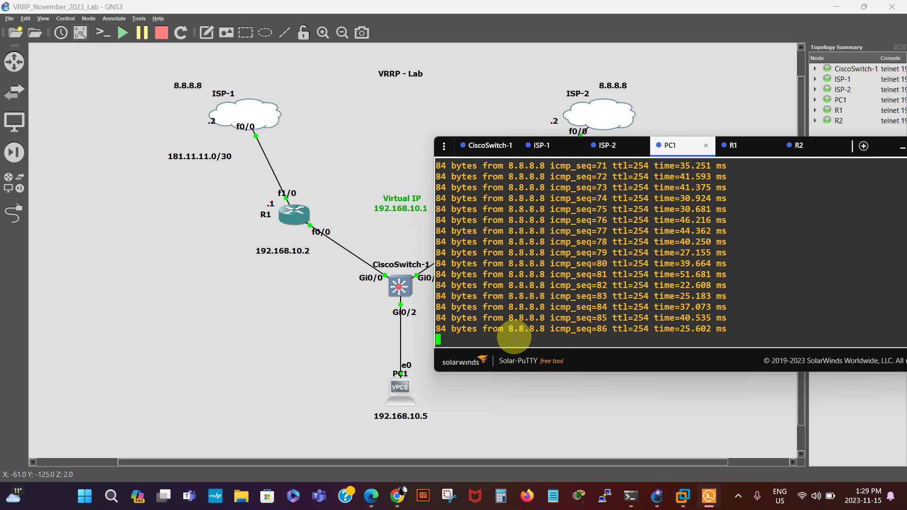
{"action": "key", "text": "ctrl+c"}
{"action": "key", "text": "Return"}
{"action": "key", "text": "Return"}
{"action": "key", "text": "Return"}
{"action": "key", "text": "Return"}
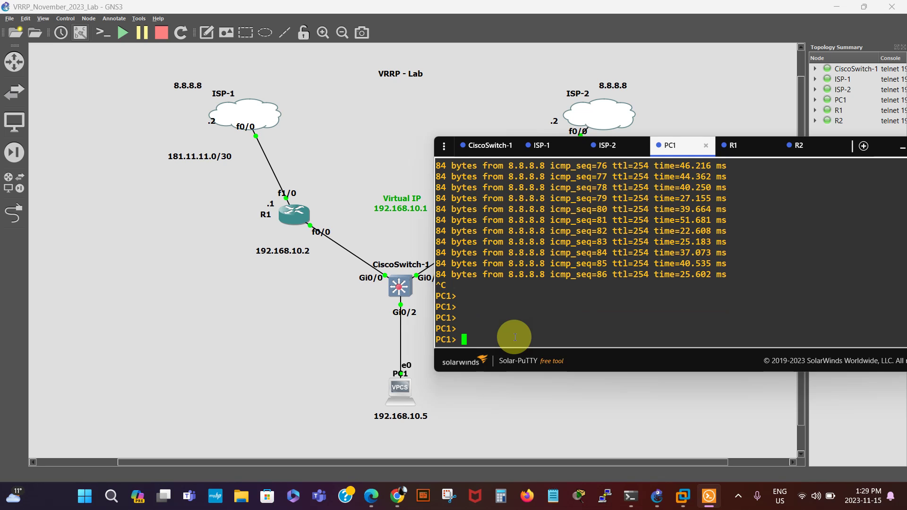
Assign PC1 the address 192.168.10.5 255.255.255.0 with the virtual gateway 192.168.10.1 and display its IP settings.
{"action": "type", "text": "ip 192.168.10.5"}
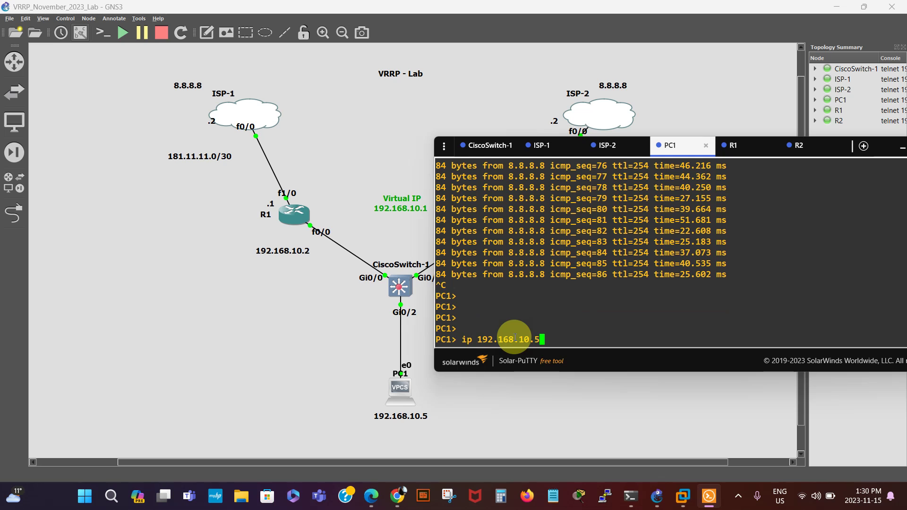
{"action": "type", "text": "/"}
{"action": "key", "text": "BackSpace"}
{"action": "type", "text": "255.255.255.0"}
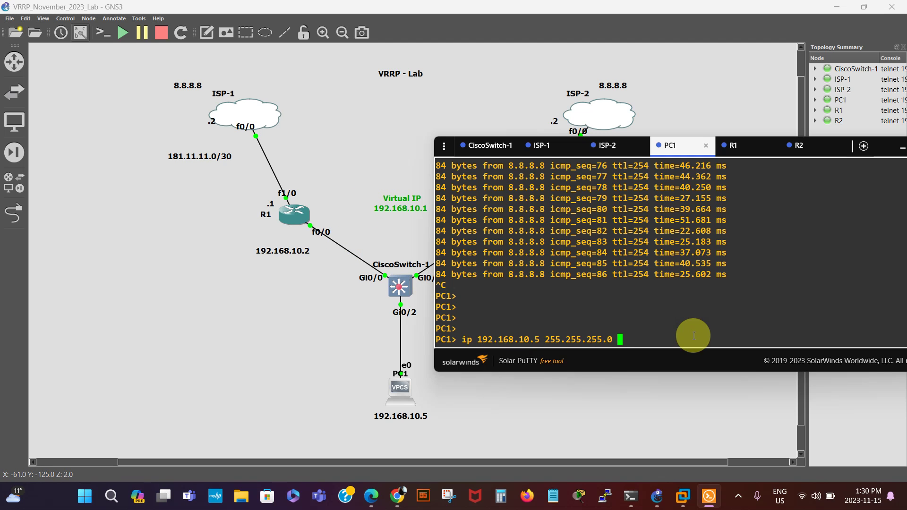
{"action": "type", "text": "192.168.10."}
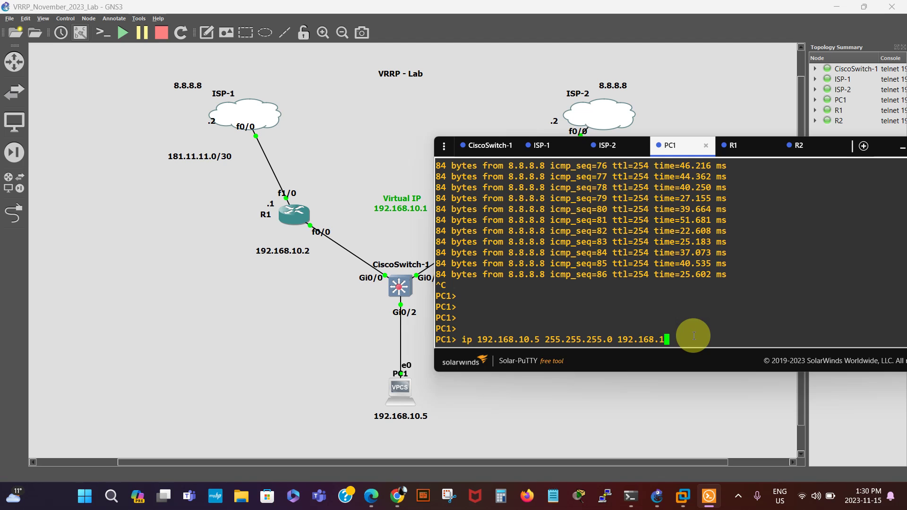
{"action": "type", "text": "1"}
{"action": "key", "text": "Return"}
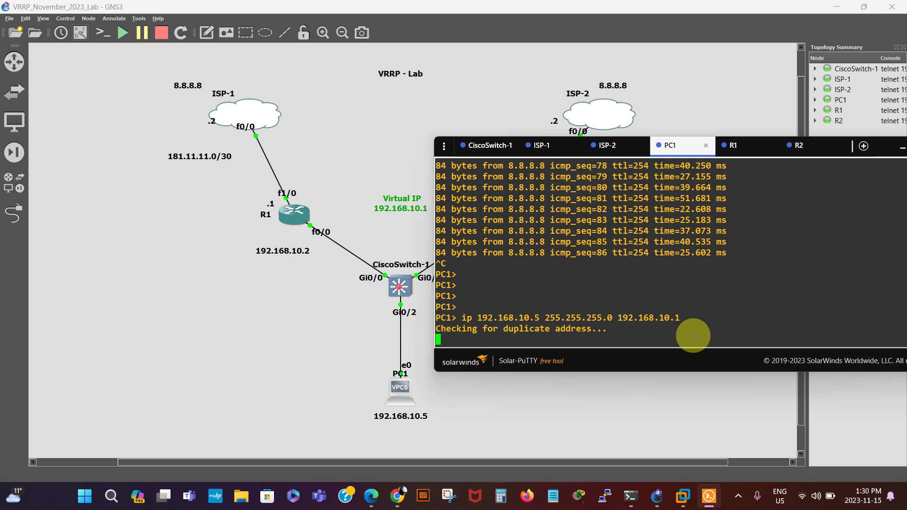
{"action": "type", "text": "sh ip"}
{"action": "key", "text": "Return"}
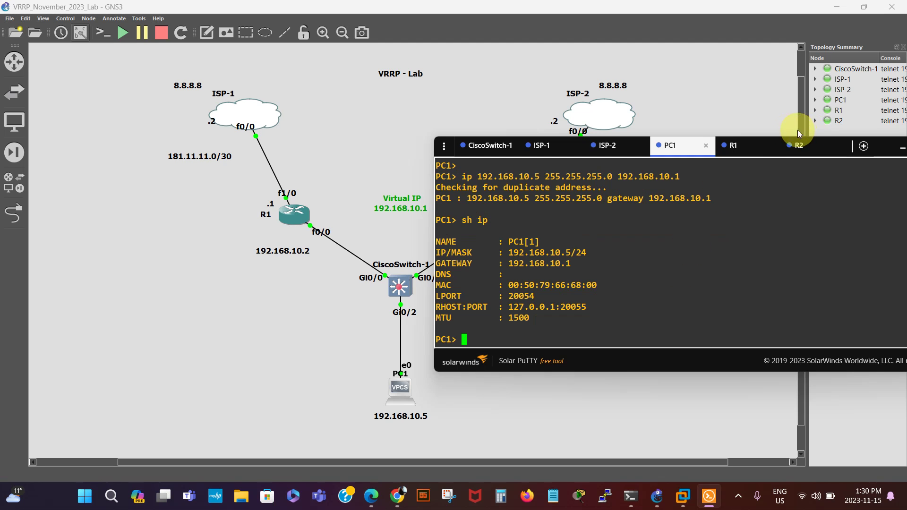
On R1's interface f0/0, look up the VRRP command options and create VRRP group 15 with virtual IP 192.168.10.1.
{"action": "left_click", "coordinate": [738, 146]}
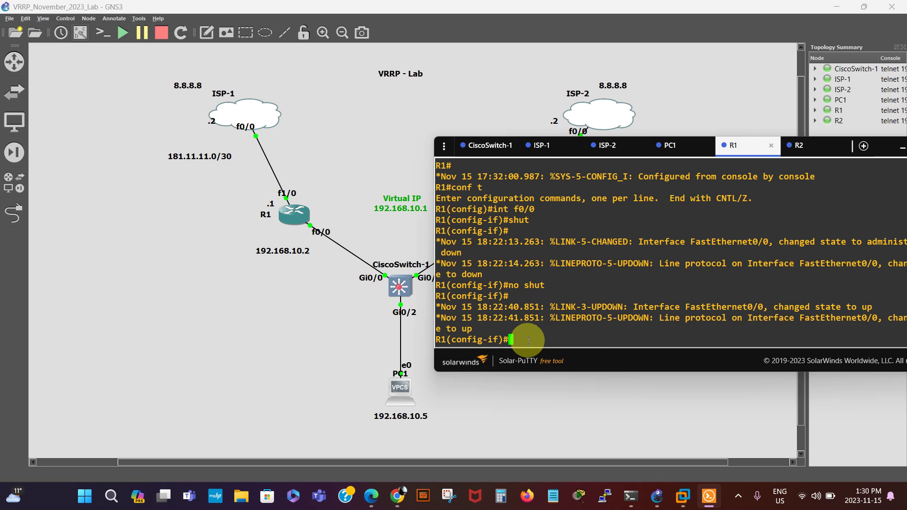
{"action": "type", "text": "vrrp"}
{"action": "type", "text": "?"}
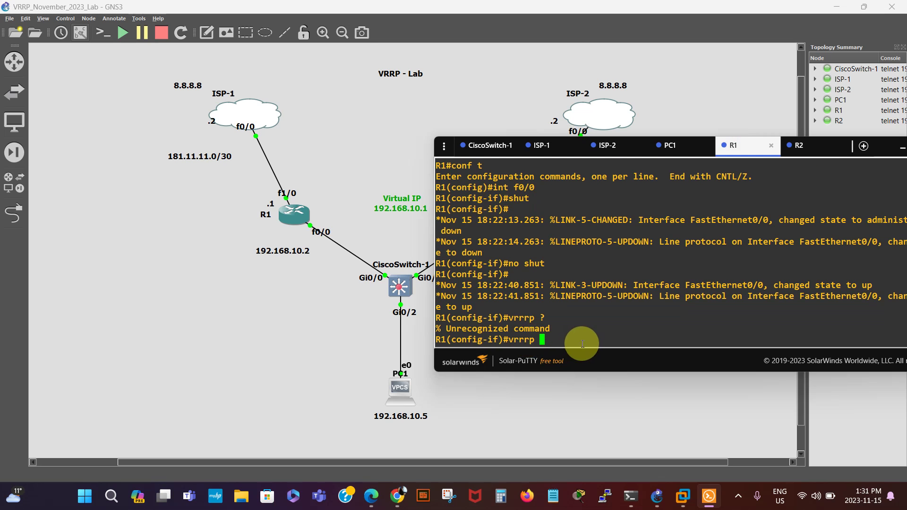
{"action": "key", "text": "BackSpace"}
{"action": "key", "text": "BackSpace"}
{"action": "key", "text": "BackSpace"}
{"action": "type", "text": "p ?"}
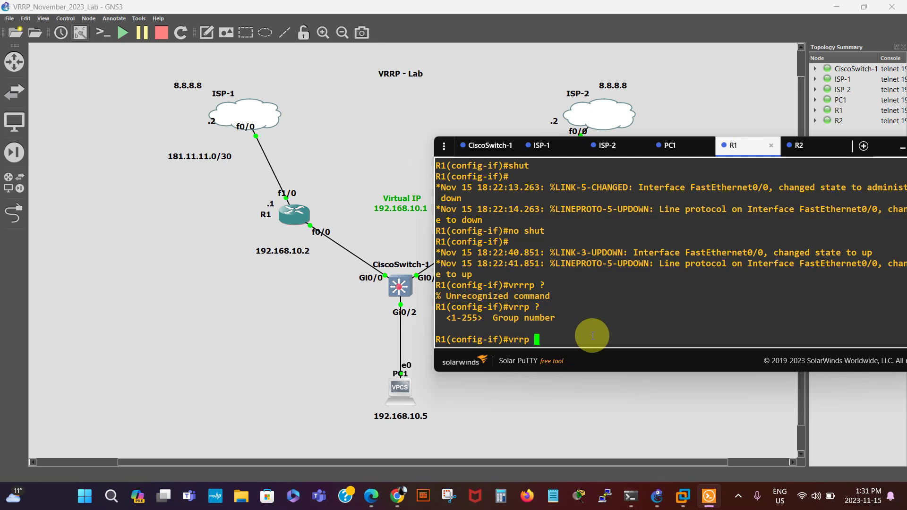
{"action": "type", "text": "15 ip ?"}
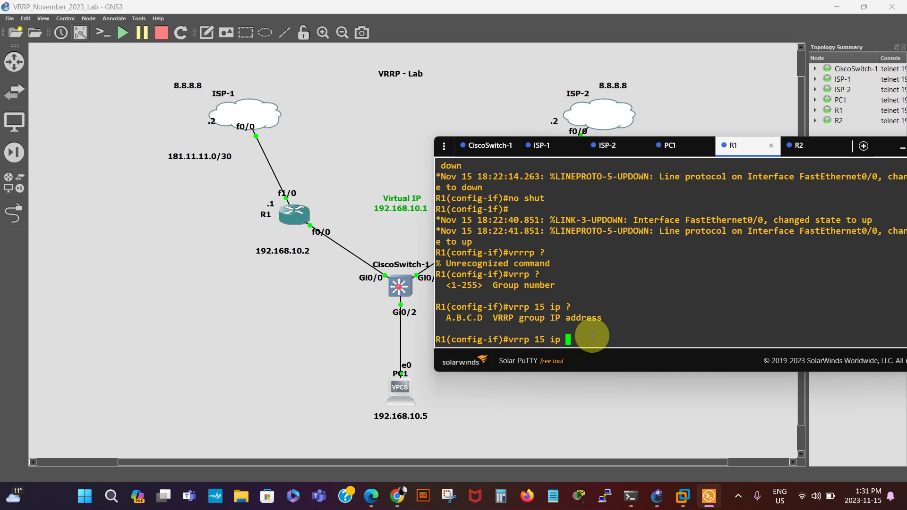
{"action": "type", "text": "192.168.10.1"}
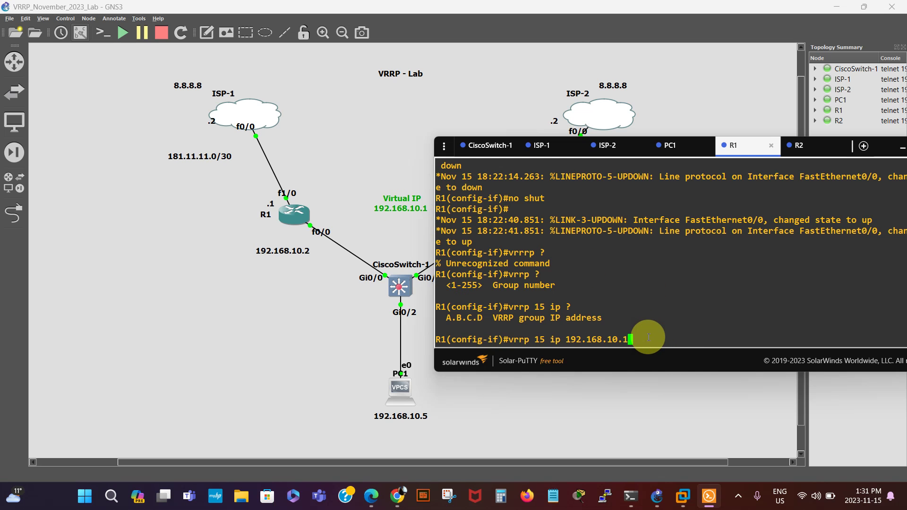
{"action": "key", "text": "Return"}
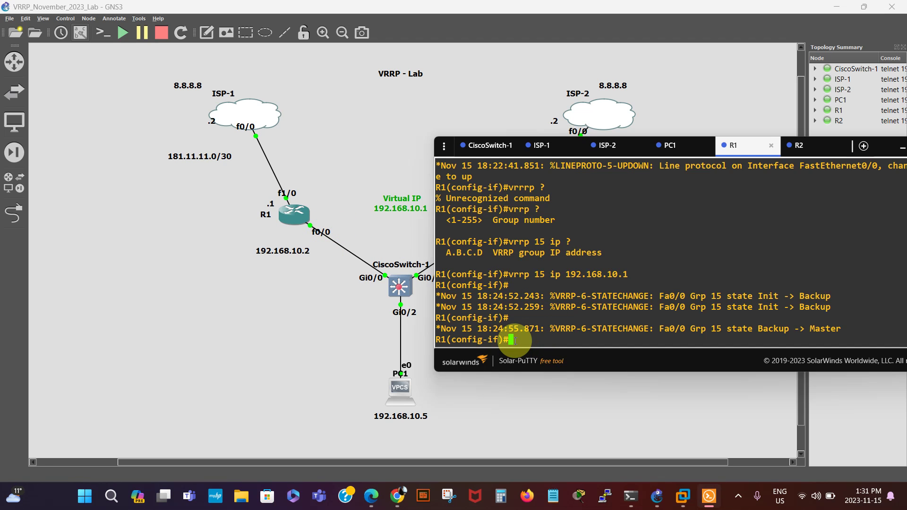
Set R1's VRRP group 15 priority to 150 and save the router's configuration.
{"action": "type", "text": "vrrp 15 pri"}
{"action": "key", "text": "Tab"}
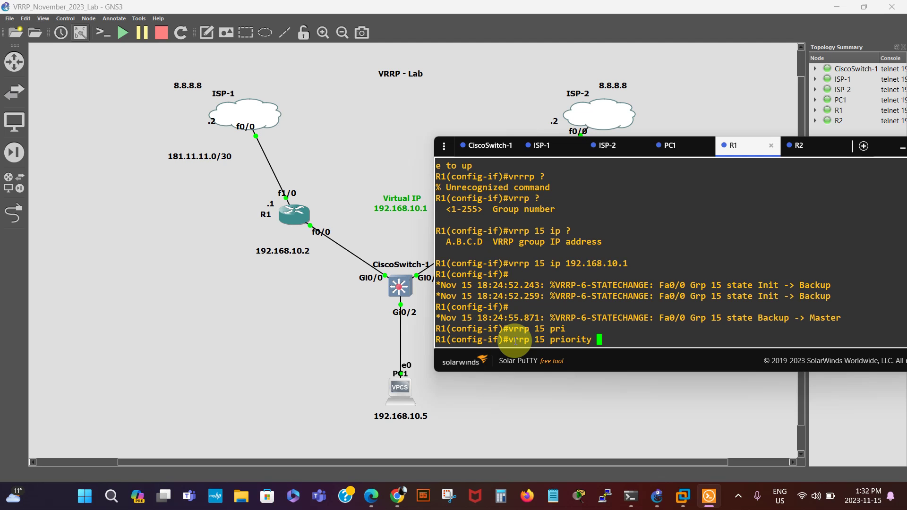
{"action": "type", "text": "150"}
{"action": "key", "text": "Return"}
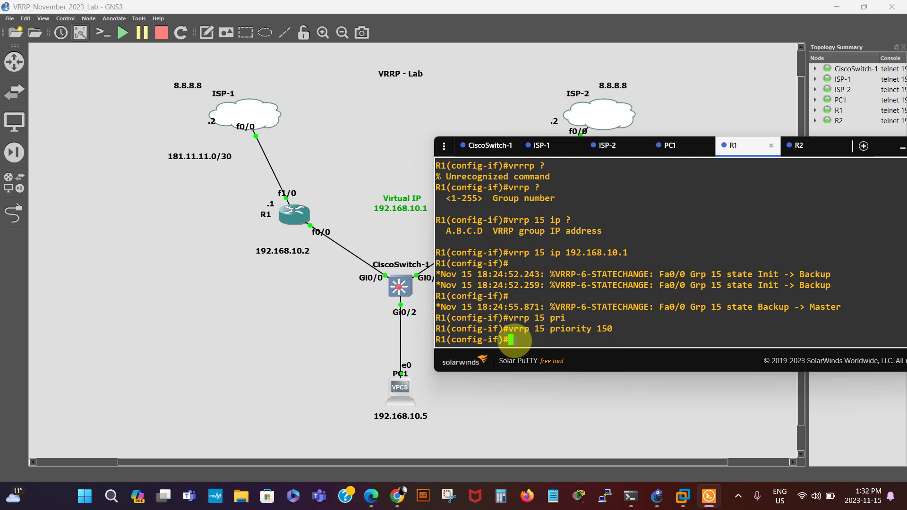
{"action": "type", "text": "do wr"}
{"action": "key", "text": "Return"}
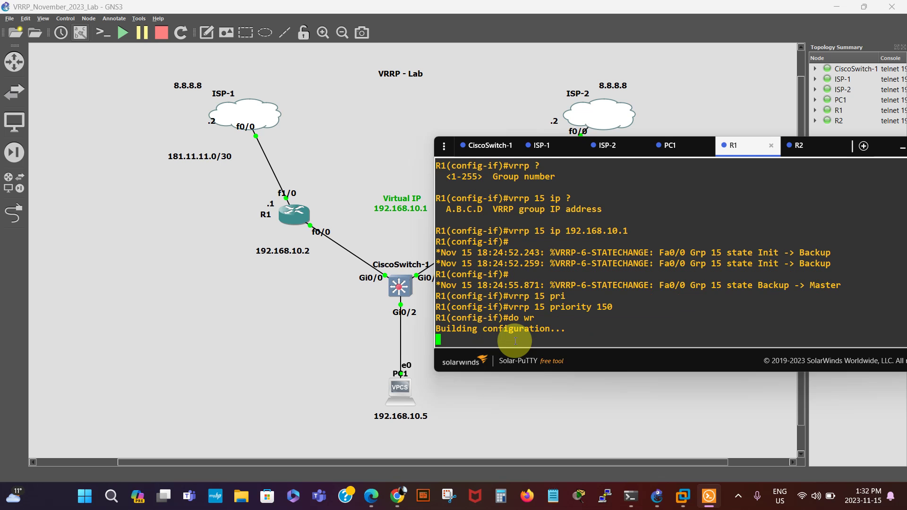
On R2's interface f0/0, create VRRP group 15 with virtual IP 192.168.10.1, keeping both routers visible in the topology.
{"action": "left_click_drag", "start_coordinate": [740, 154], "coordinate": [365, 273]}
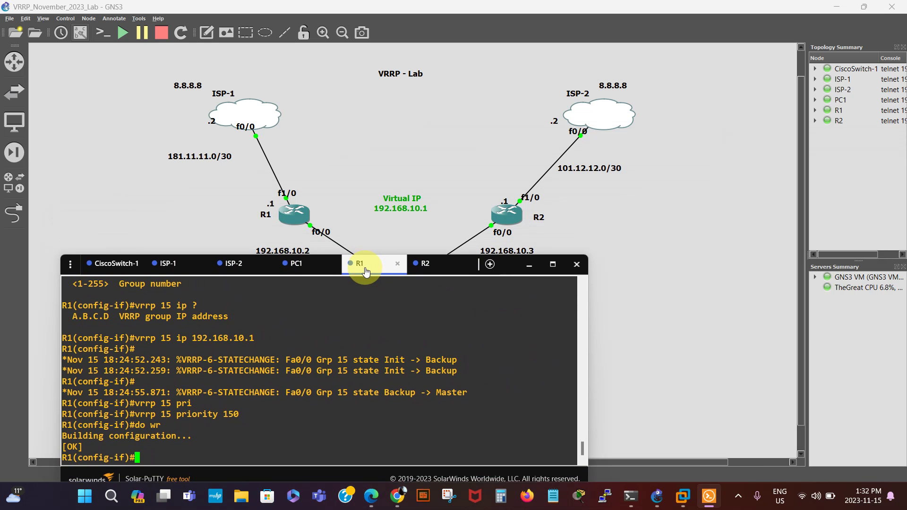
{"action": "left_click", "coordinate": [445, 267]}
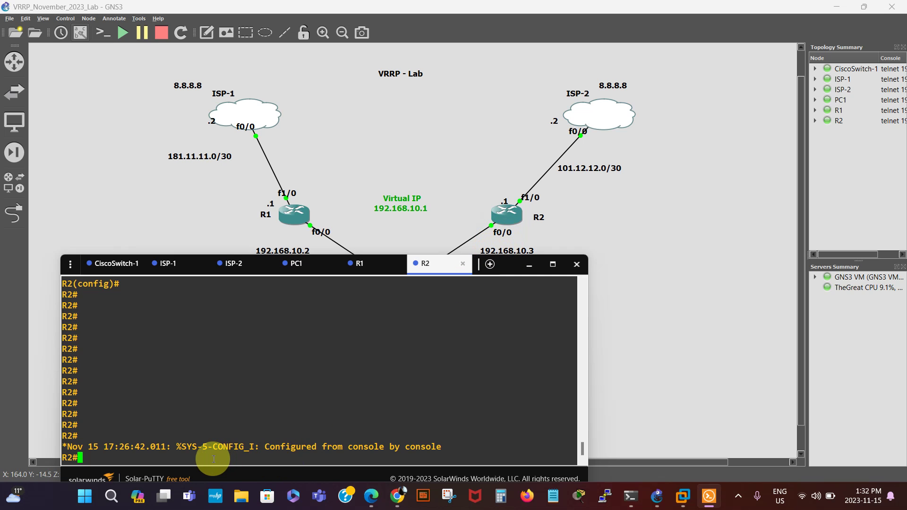
{"action": "key", "text": "Return"}
{"action": "key", "text": "Return"}
{"action": "key", "text": "Return"}
{"action": "key", "text": "Return"}
{"action": "key", "text": "Return"}
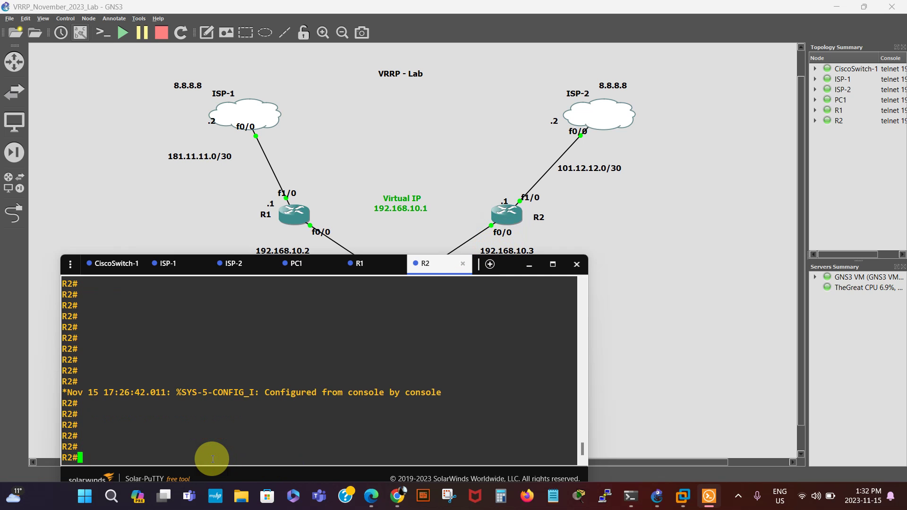
{"action": "type", "text": "conf t"}
{"action": "key", "text": "Return"}
{"action": "type", "text": "in"}
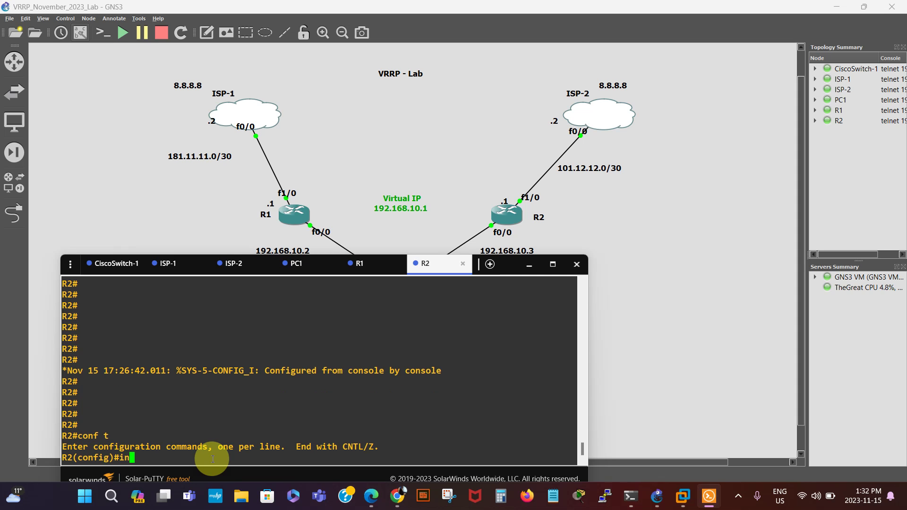
{"action": "type", "text": "t f0/0"}
{"action": "key", "text": "Return"}
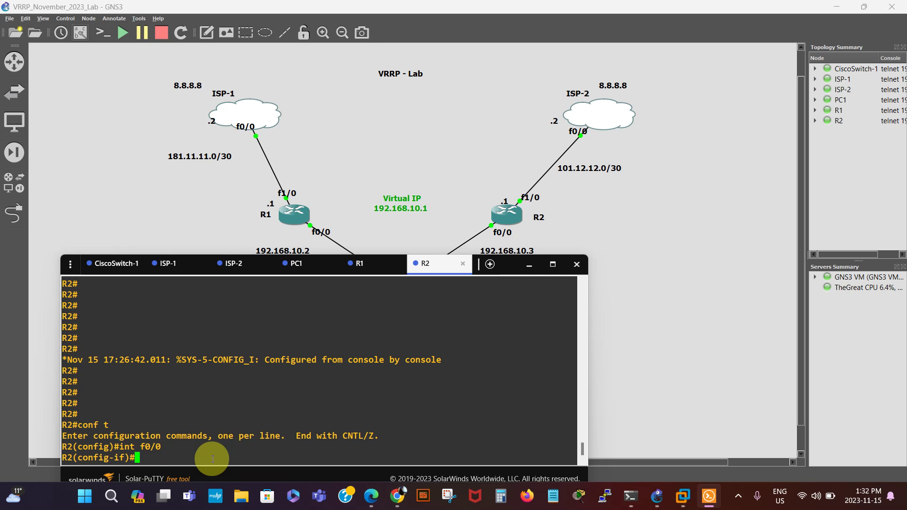
{"action": "type", "text": "vrrp 15 ip 192.168.10.1"}
{"action": "key", "text": "Return"}
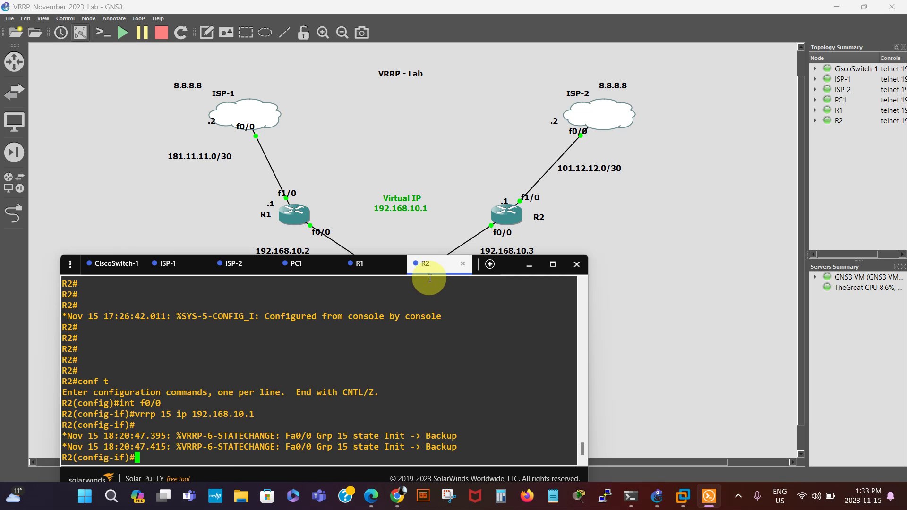
Save R2's configuration from interface configuration mode.
{"action": "left_click_drag", "start_coordinate": [429, 271], "coordinate": [589, 222]}
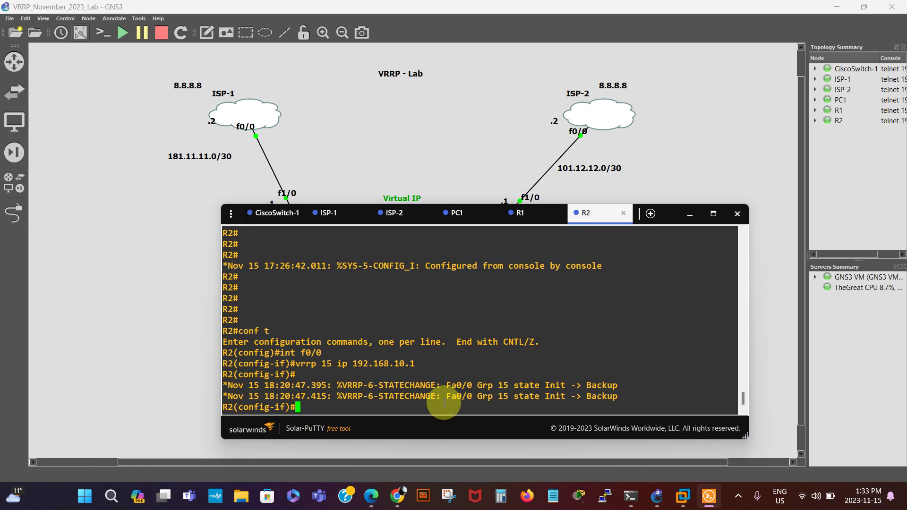
{"action": "key", "text": "Return"}
{"action": "key", "text": "Return"}
{"action": "key", "text": "Return"}
{"action": "type", "text": "dp"}
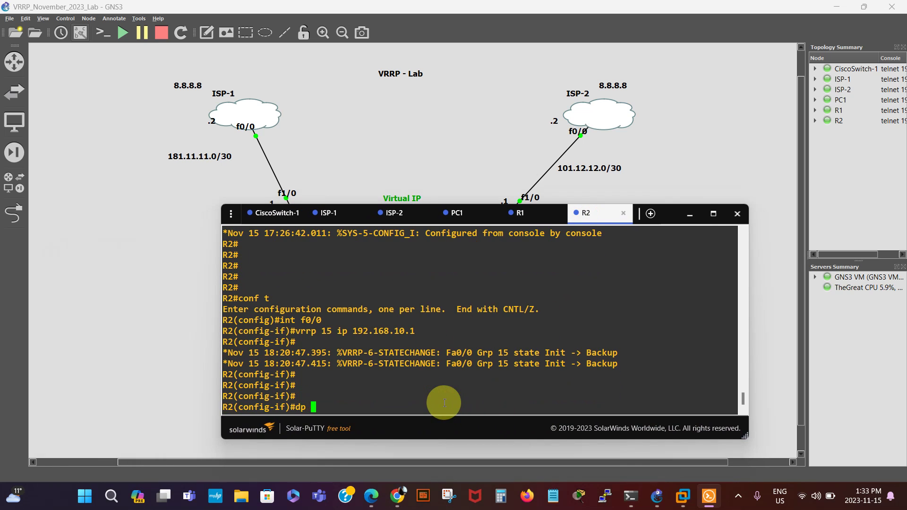
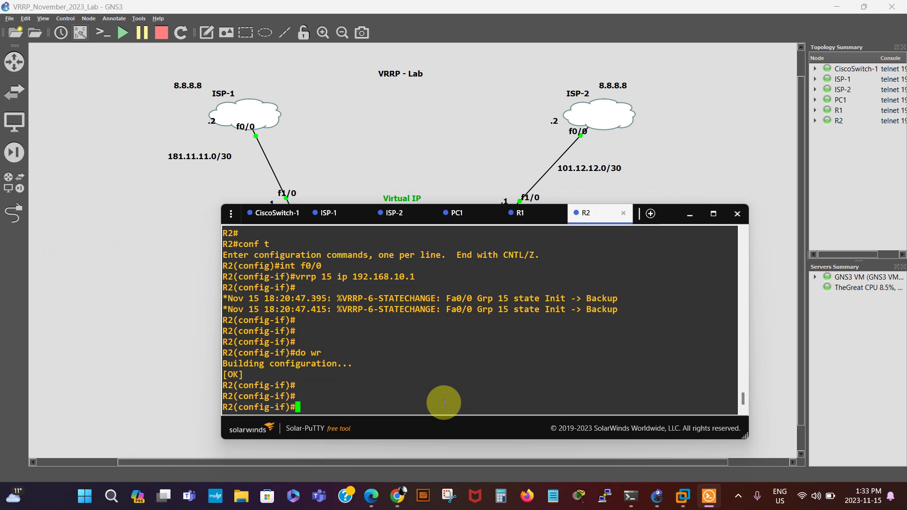
Leave configuration mode on R2 and display the full details of all its VRRP groups, with the routers uncovered in the topology.
{"action": "key", "text": "ctrl+z"}
{"action": "key", "text": "Return"}
{"action": "key", "text": "Return"}
{"action": "key", "text": "Return"}
{"action": "key", "text": "Return"}
{"action": "key", "text": "Return"}
{"action": "key", "text": "Return"}
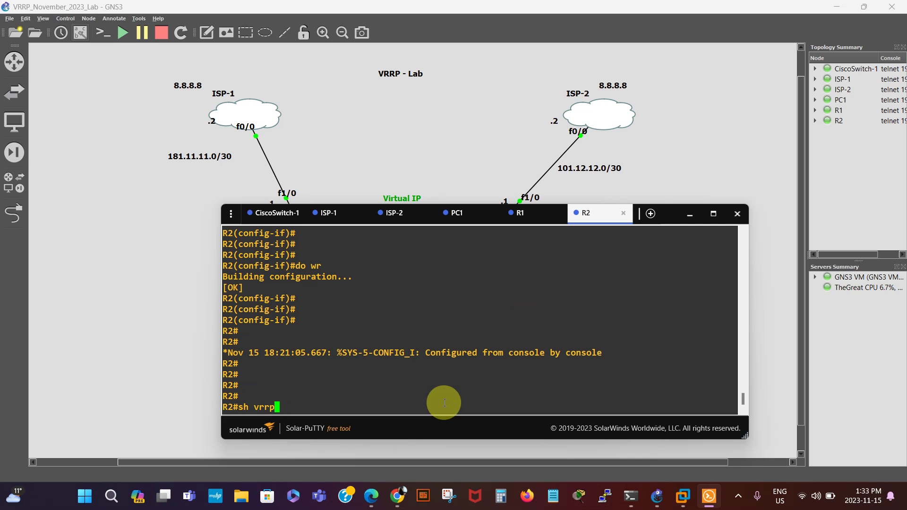
{"action": "key", "text": "Return"}
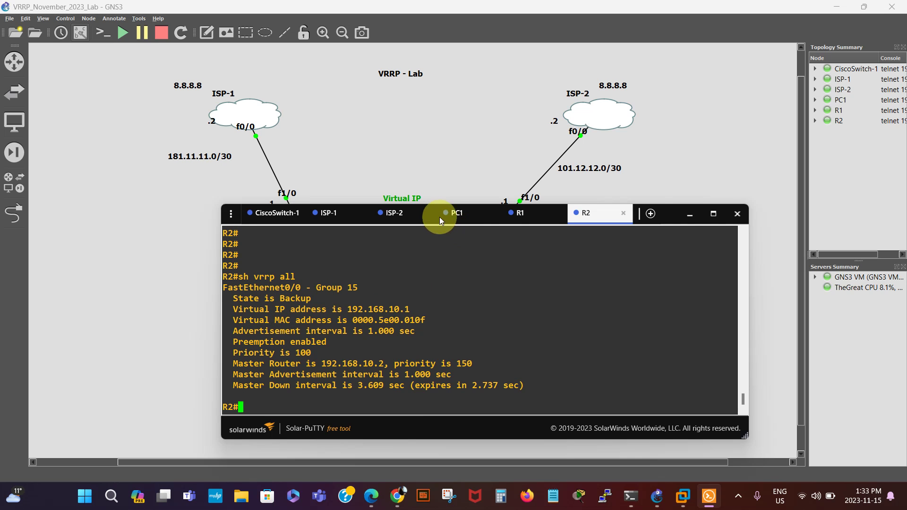
{"action": "left_click_drag", "start_coordinate": [590, 220], "coordinate": [589, 258]}
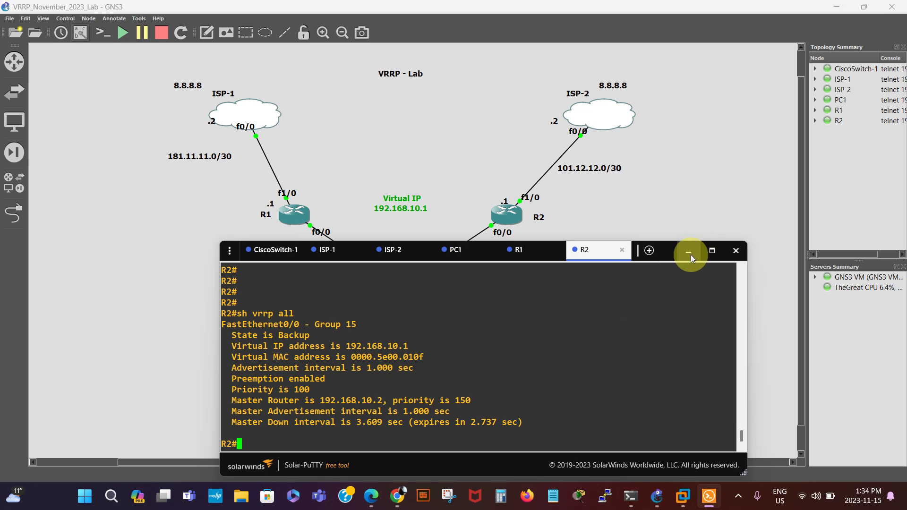
Leave configuration mode on R1 and display its VRRP status, first in full for all groups and in brief form.
{"action": "left_click", "coordinate": [521, 254]}
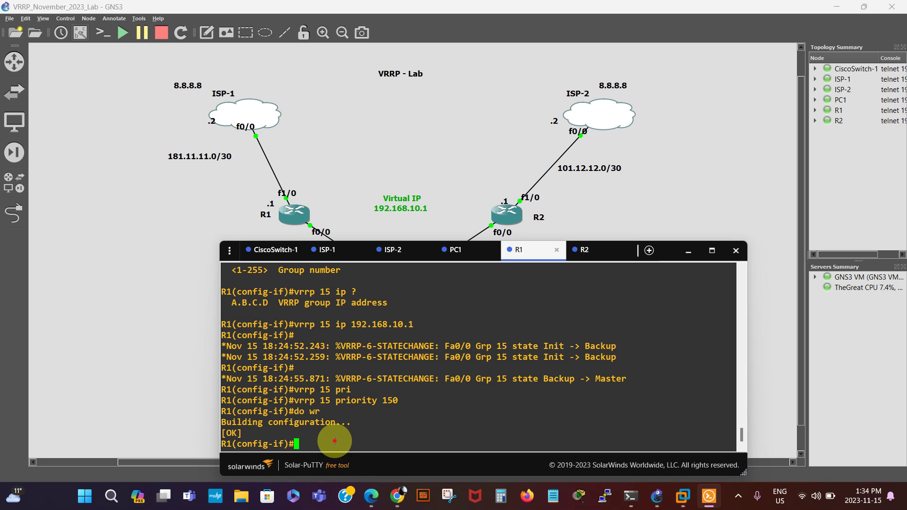
{"action": "key", "text": "Return"}
{"action": "key", "text": "Return"}
{"action": "key", "text": "Return"}
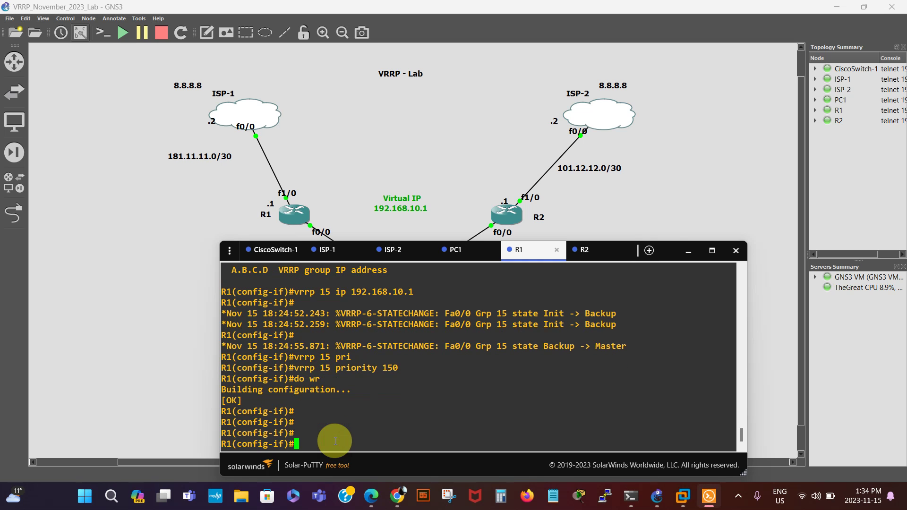
{"action": "key", "text": "ctrl+z"}
{"action": "key", "text": "Return"}
{"action": "key", "text": "Return"}
{"action": "key", "text": "Return"}
{"action": "key", "text": "Return"}
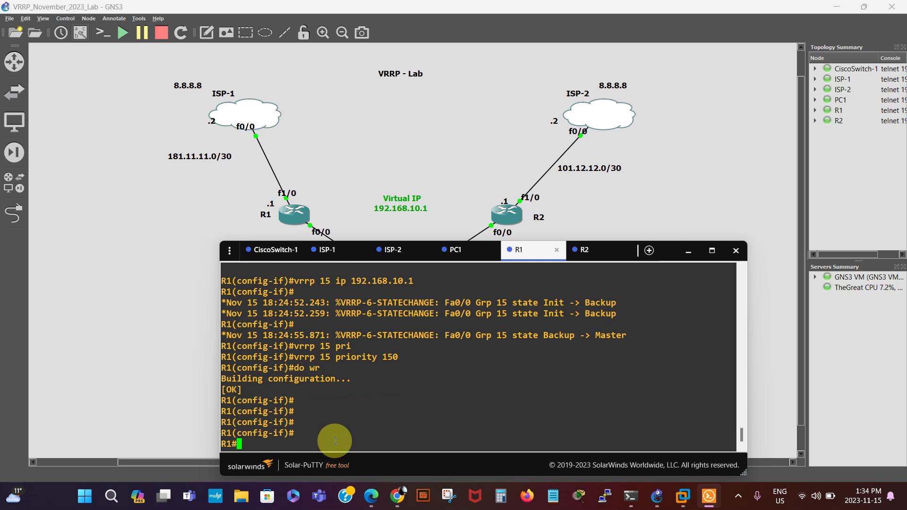
{"action": "key", "text": "Return"}
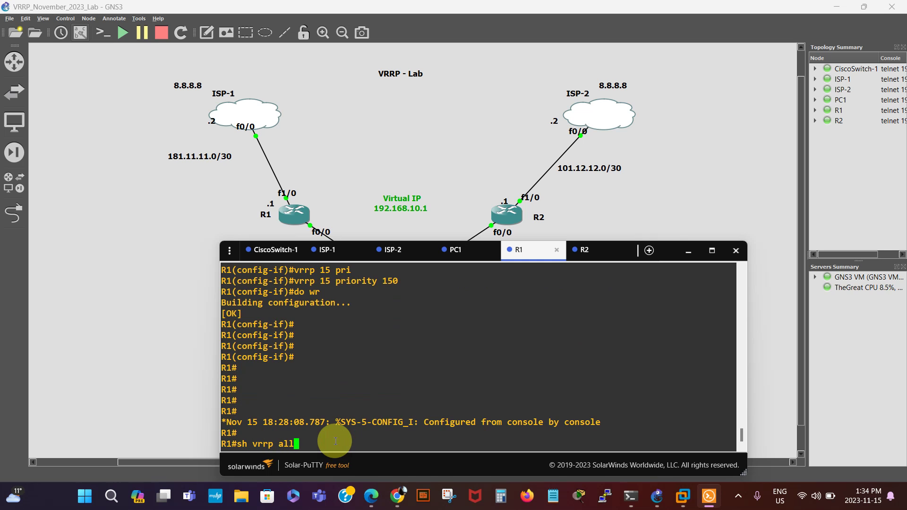
{"action": "key", "text": "Return"}
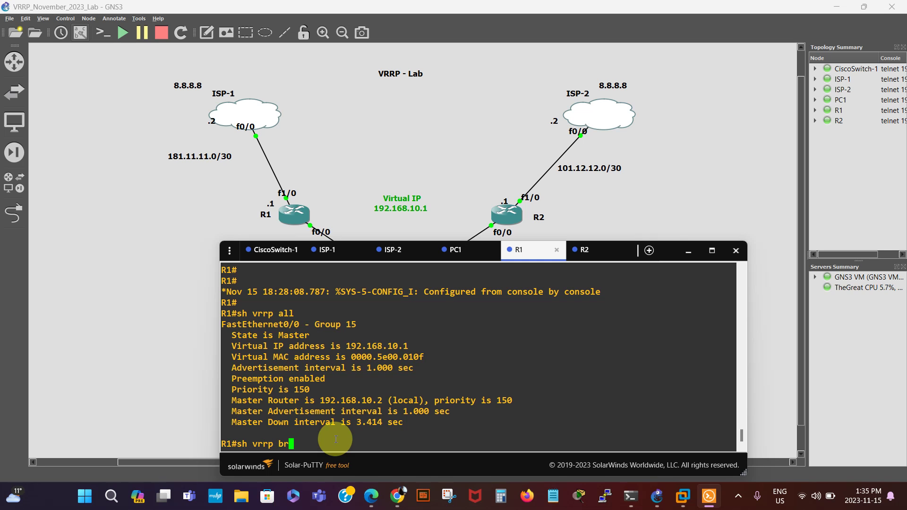
{"action": "key", "text": "Return"}
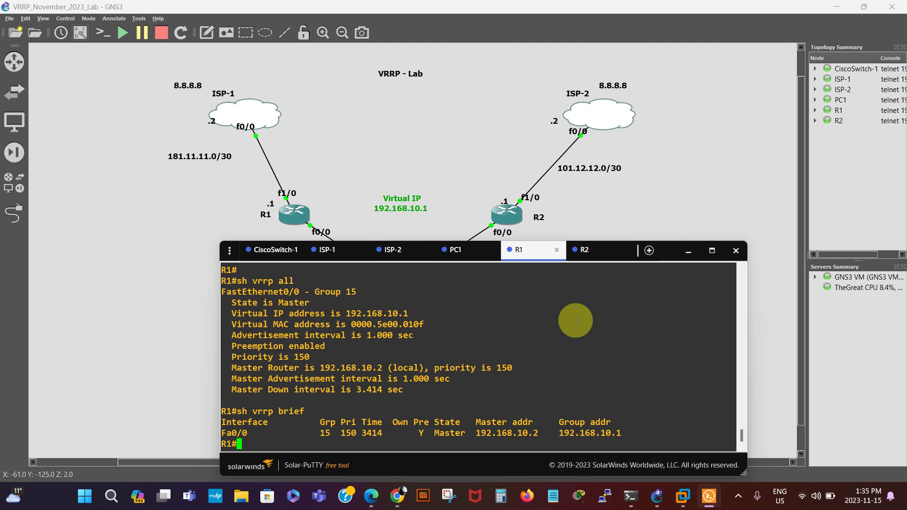
From PC1, start a continuous ping to 8.8.8.8, with R1, the switch and PC1 uncovered in the topology.
{"action": "left_click", "coordinate": [454, 255]}
{"action": "left_click_drag", "start_coordinate": [453, 255], "coordinate": [676, 214]}
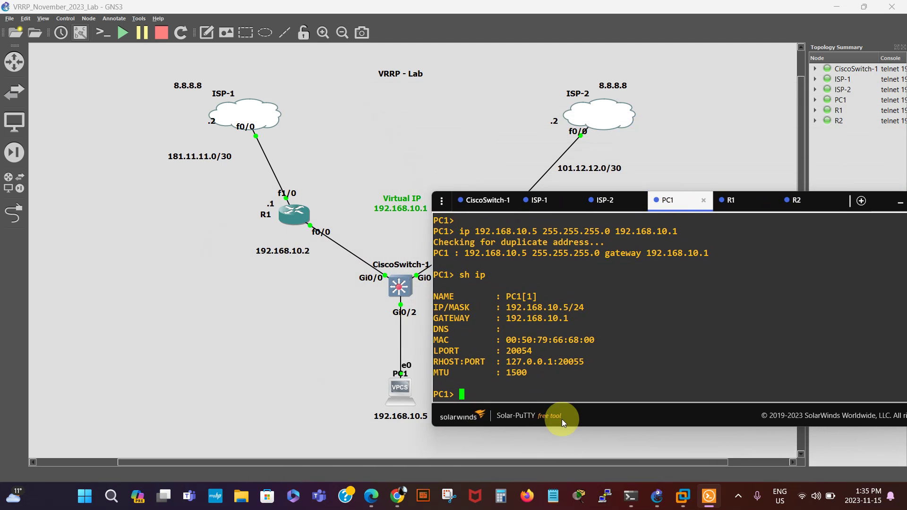
{"action": "key", "text": "Return"}
{"action": "key", "text": "Return"}
{"action": "key", "text": "Return"}
{"action": "key", "text": "Return"}
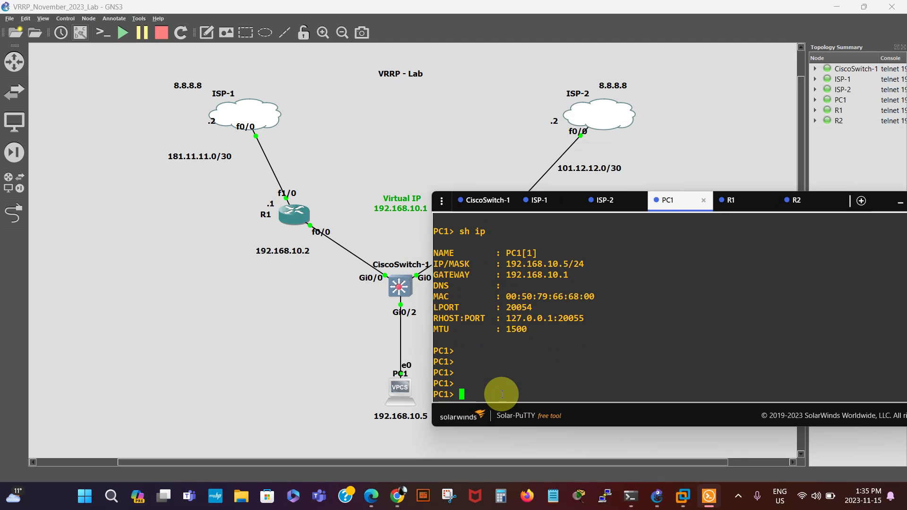
{"action": "type", "text": "pi"}
{"action": "type", "text": "ng 8.8.8.8 -t"}
{"action": "key", "text": "Return"}
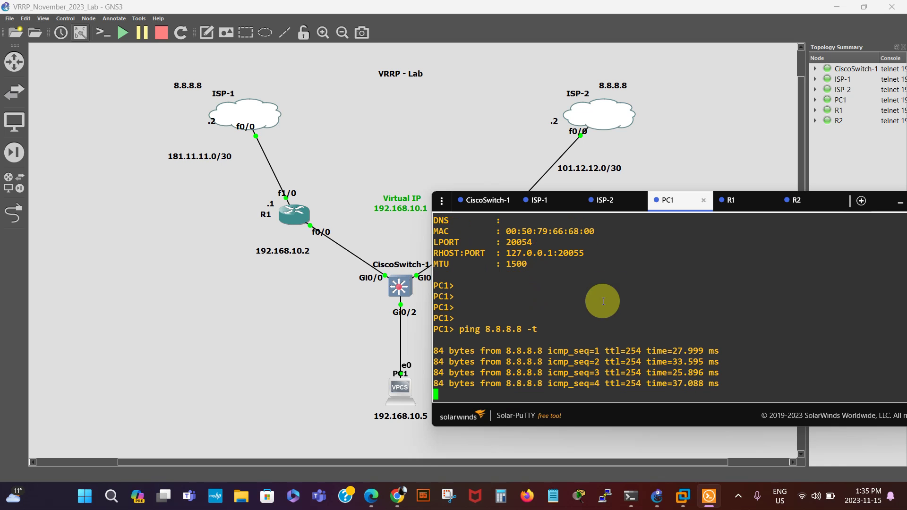
Shut down R1's interface f0/0 to simulate a failure of its LAN link.
{"action": "left_click", "coordinate": [735, 202]}
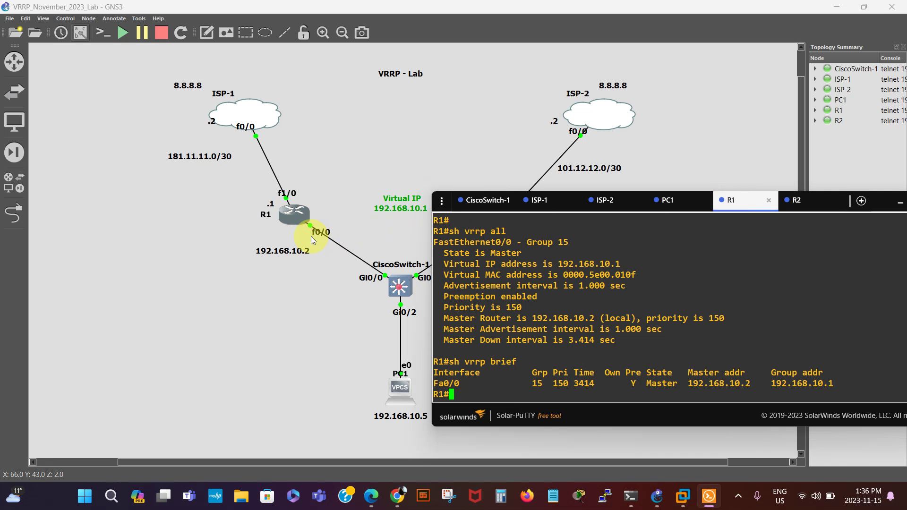
{"action": "left_click", "coordinate": [480, 394]}
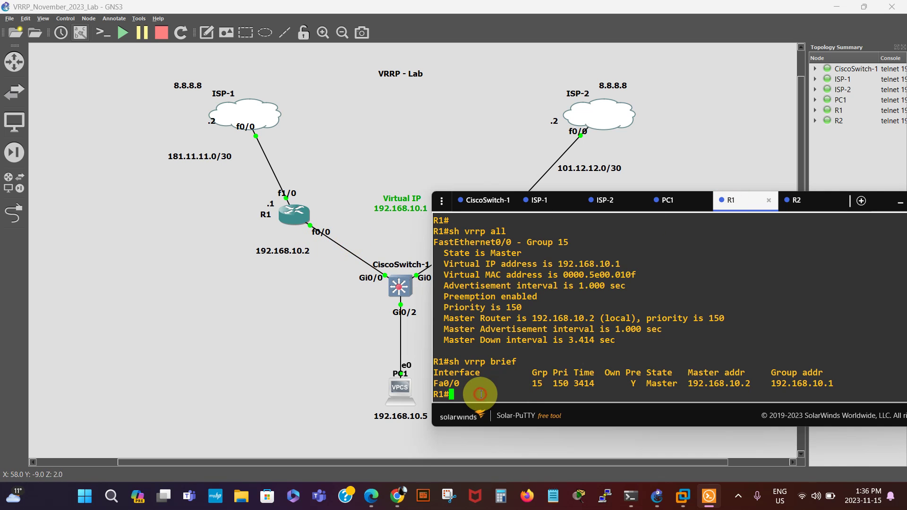
{"action": "key", "text": "Return"}
{"action": "key", "text": "Return"}
{"action": "key", "text": "Return"}
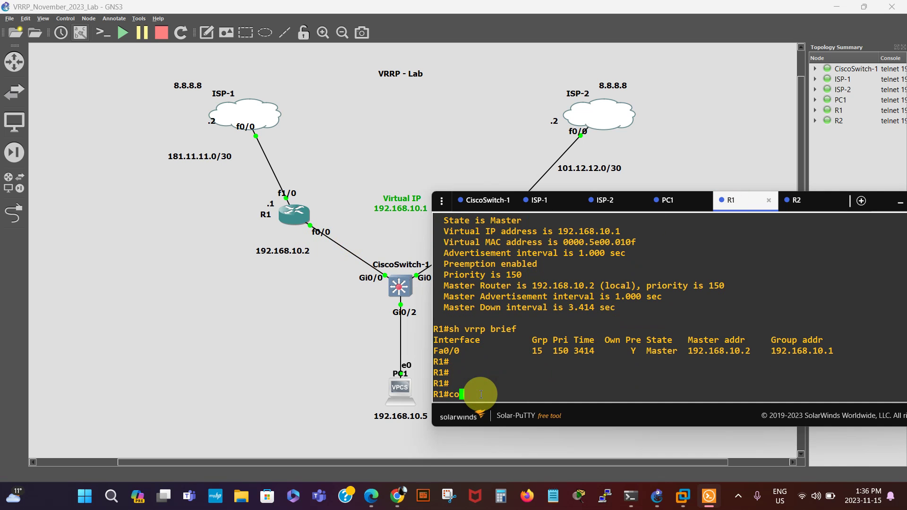
{"action": "type", "text": "conf t"}
{"action": "key", "text": "Return"}
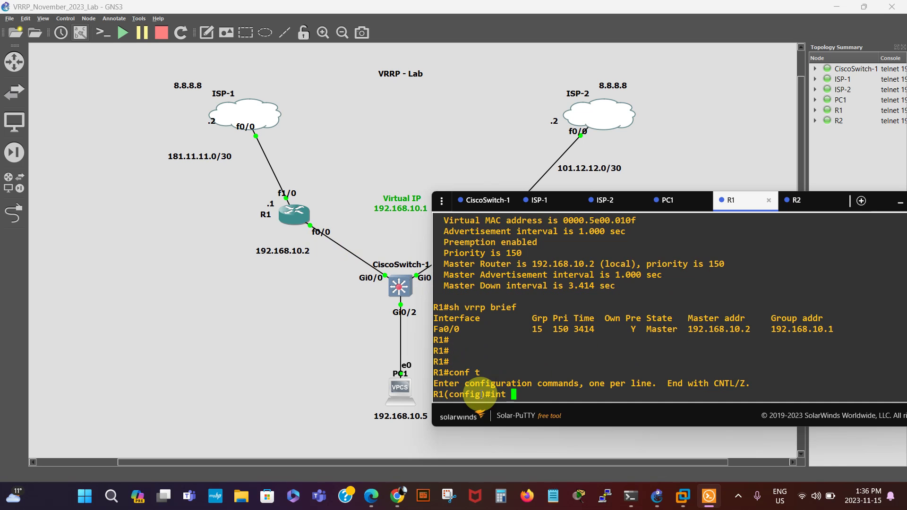
{"action": "type", "text": "int f0/0"}
{"action": "key", "text": "Return"}
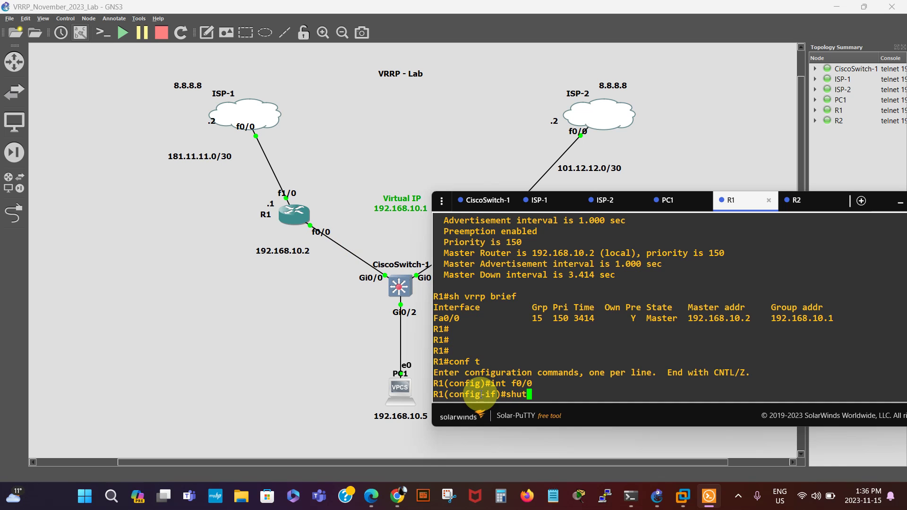
{"action": "type", "text": "shut"}
{"action": "key", "text": "Return"}
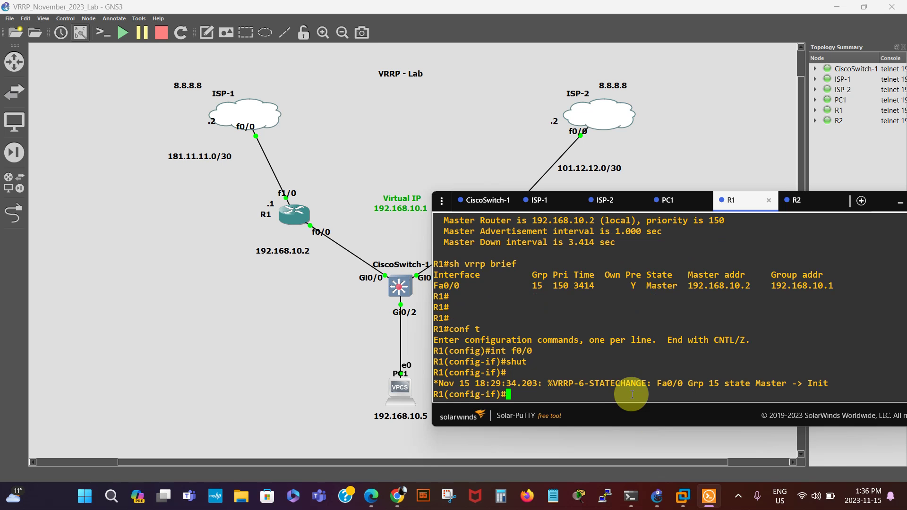
Examine PC1's continuous ping to 8.8.8.8 for the effect of the R1 failure, and stop it.
{"action": "left_click", "coordinate": [671, 202]}
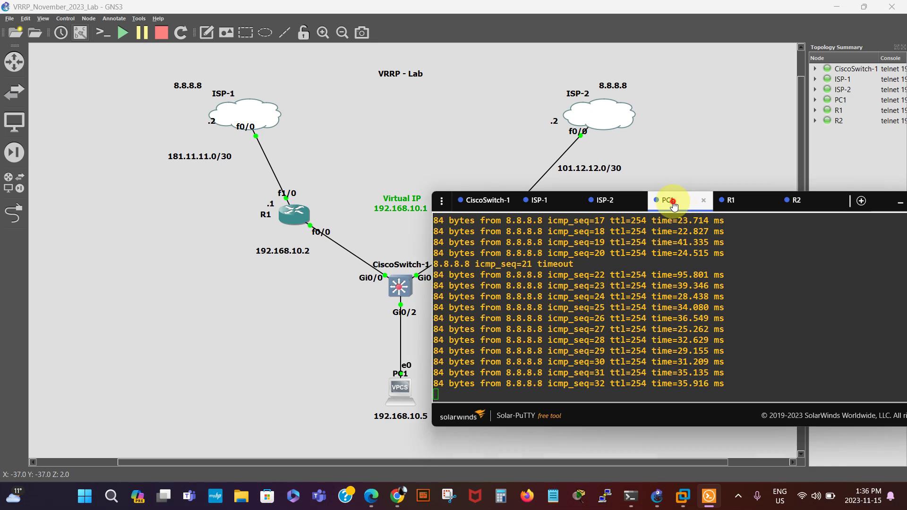
{"action": "left_click_drag", "start_coordinate": [668, 198], "coordinate": [461, 296]}
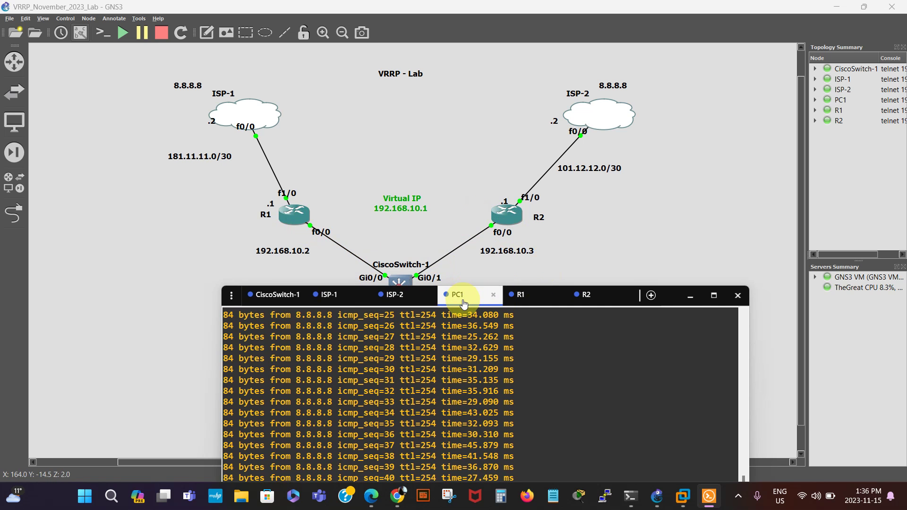
{"action": "left_click_drag", "start_coordinate": [463, 303], "coordinate": [635, 215]}
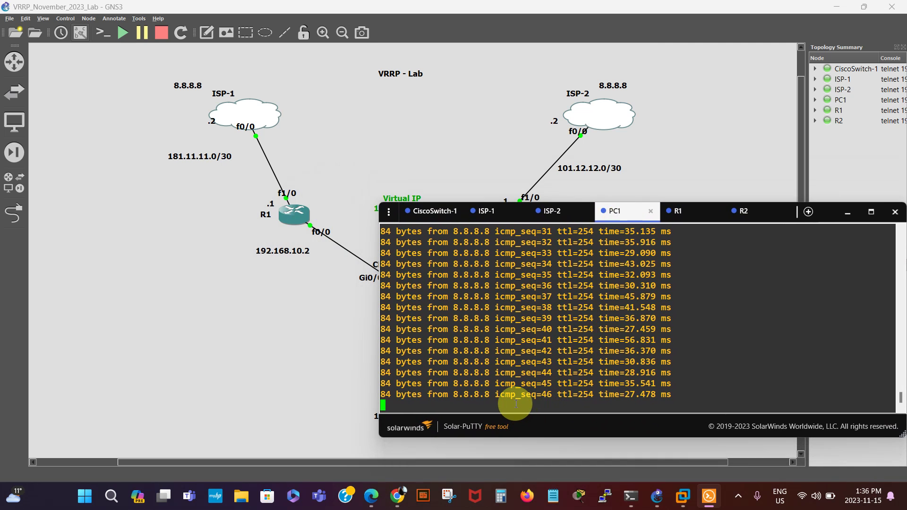
{"action": "key", "text": "ctrl+c"}
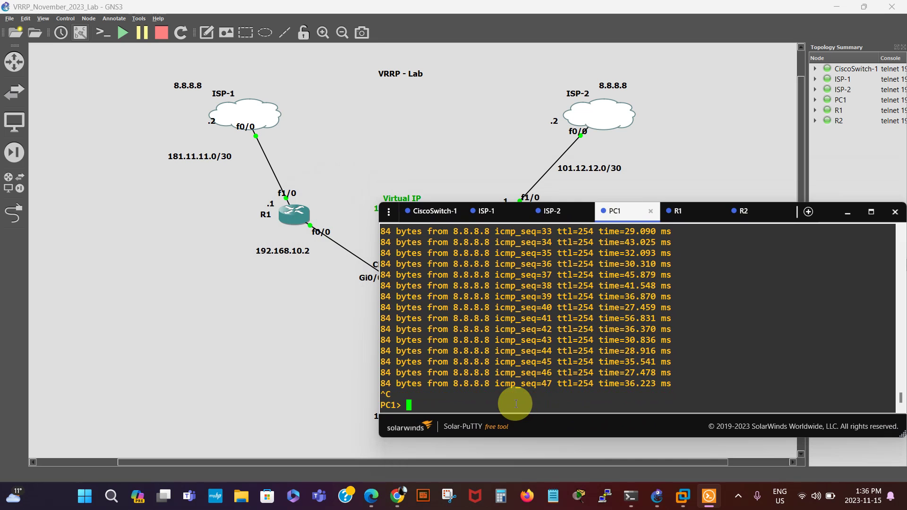
Trace the route from PC1 to 8.8.8.8 and compare its hops with the uncovered R2 path in the topology.
{"action": "key", "text": "Return"}
{"action": "type", "text": "tra"}
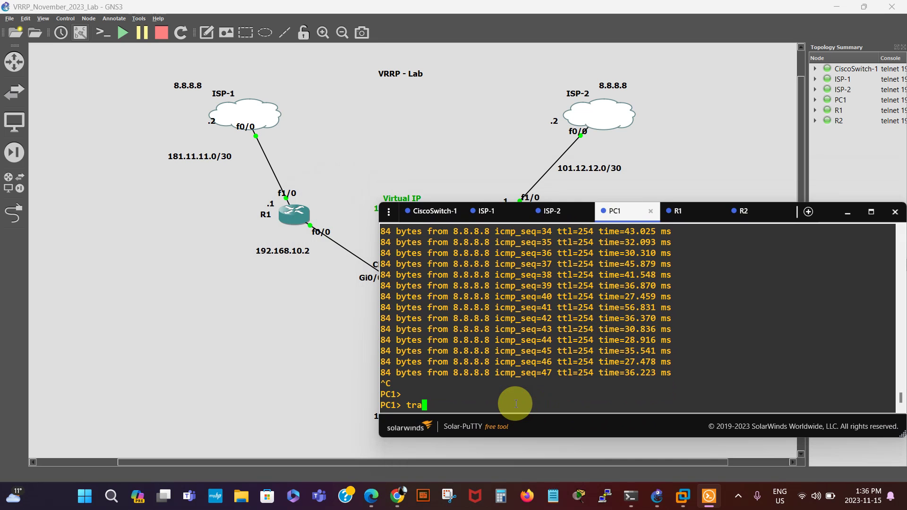
{"action": "type", "text": "ce 8.8.8.8"}
{"action": "key", "text": "Return"}
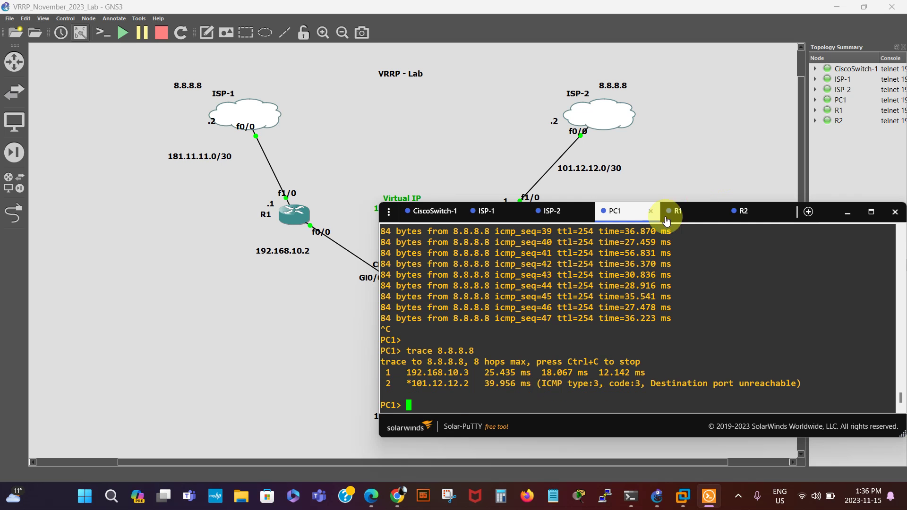
{"action": "left_click", "coordinate": [622, 214]}
{"action": "left_click_drag", "start_coordinate": [622, 214], "coordinate": [618, 265]}
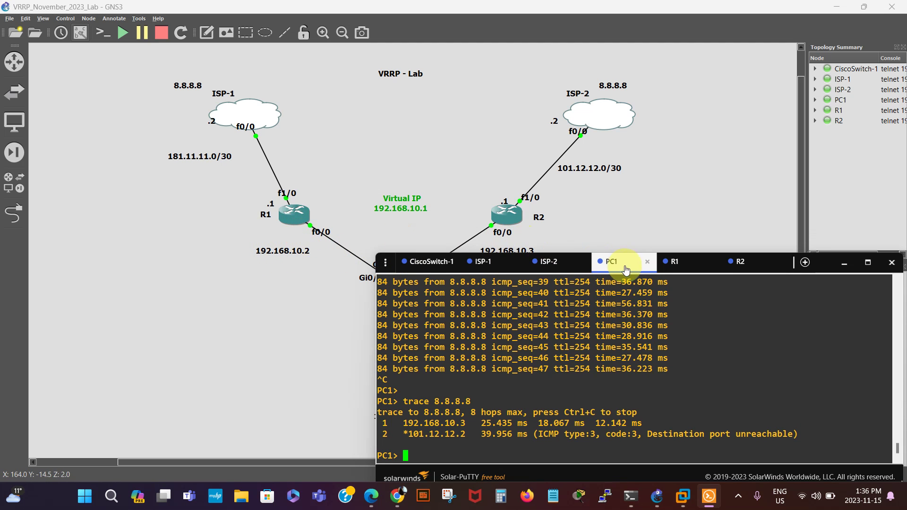
{"action": "left_click_drag", "start_coordinate": [620, 265], "coordinate": [619, 282]}
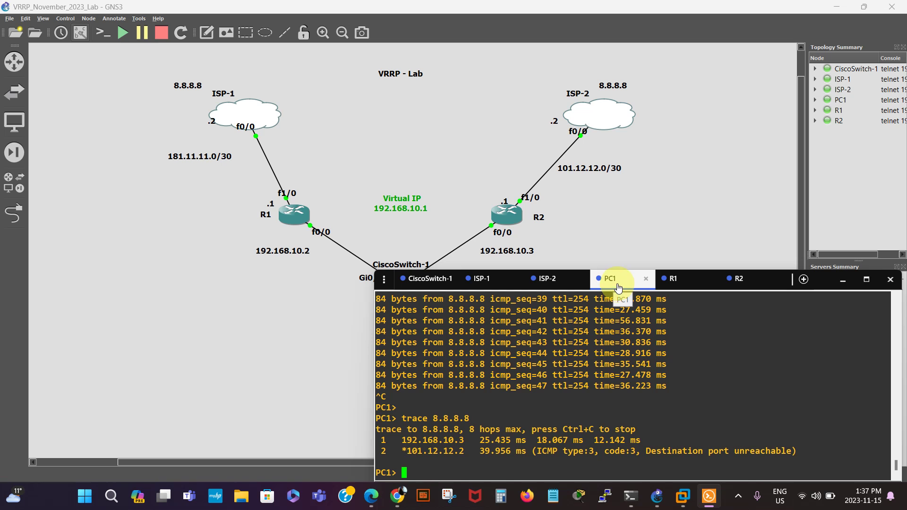
On R1, display the brief and the full VRRP status to check its role with f0/0 shut down.
{"action": "left_click_drag", "start_coordinate": [618, 284], "coordinate": [594, 221]}
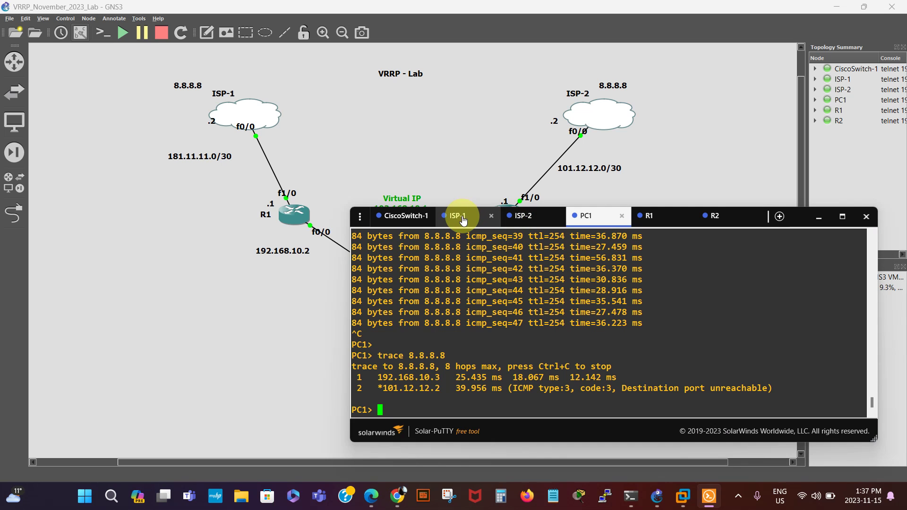
{"action": "left_click", "coordinate": [657, 216]}
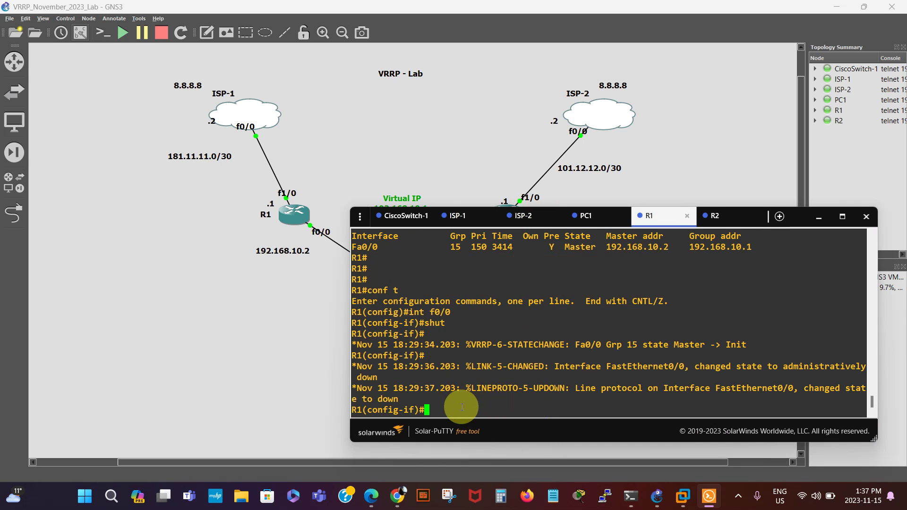
{"action": "key", "text": "Return"}
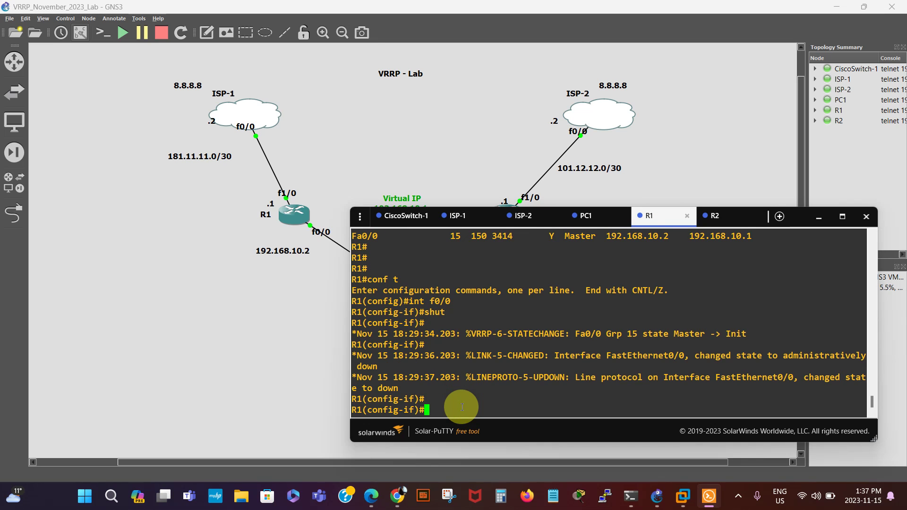
{"action": "type", "text": "do sh vrrp br"}
{"action": "key", "text": "Return"}
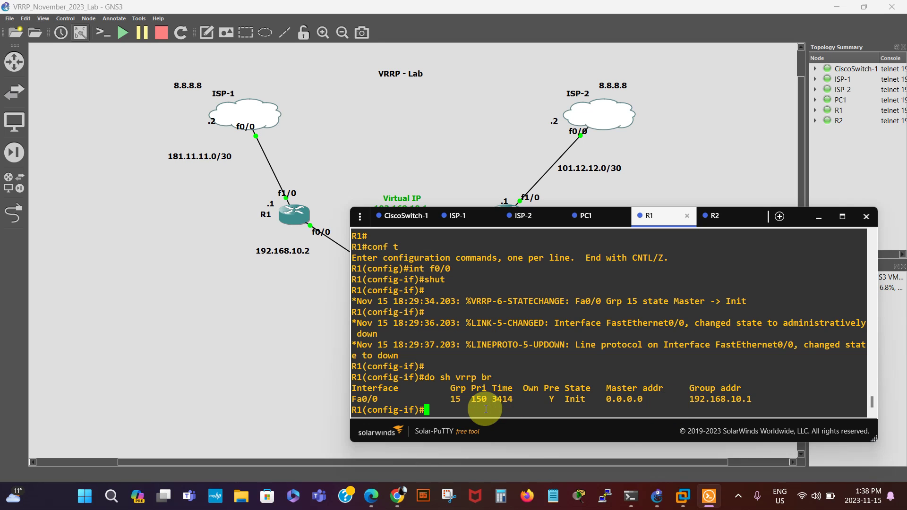
{"action": "key", "text": "Up"}
{"action": "key", "text": "BackSpace"}
{"action": "key", "text": "BackSpace"}
{"action": "type", "text": "all"}
{"action": "key", "text": "Return"}
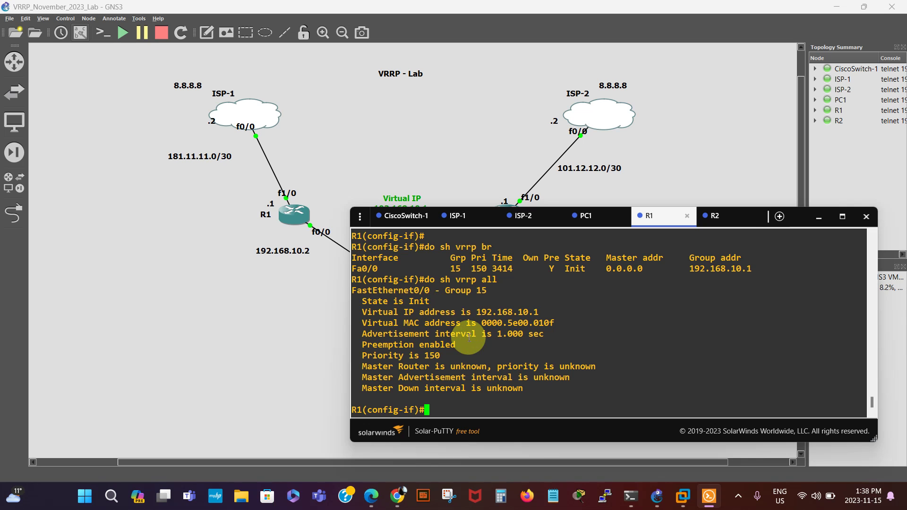
On R2, display the full and the brief VRRP status to check its role during R1's failure.
{"action": "left_click", "coordinate": [719, 222]}
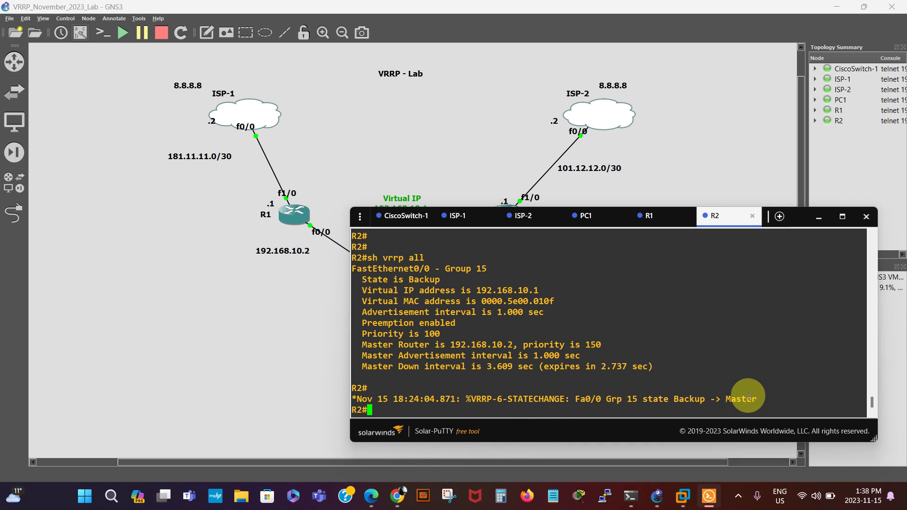
{"action": "key", "text": "Return"}
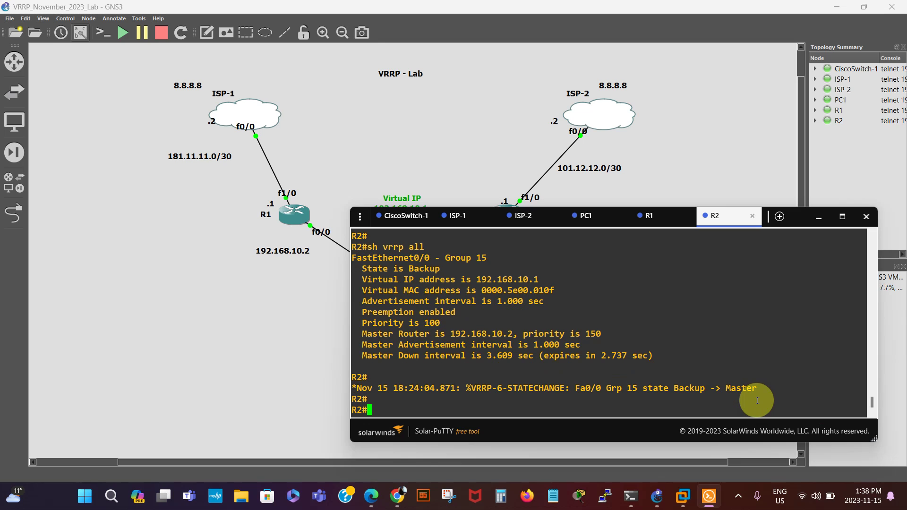
{"action": "type", "text": "sh vrrp all"}
{"action": "key", "text": "Return"}
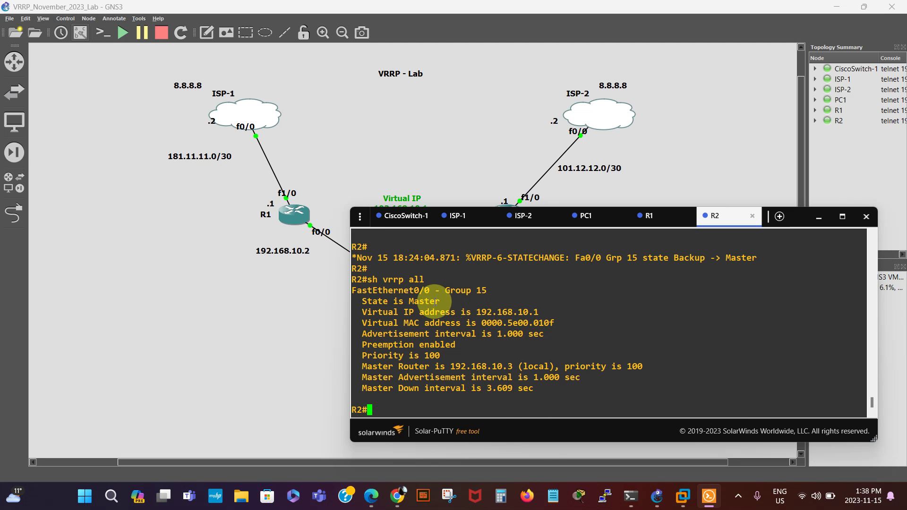
{"action": "type", "text": "sh vrrp all"}
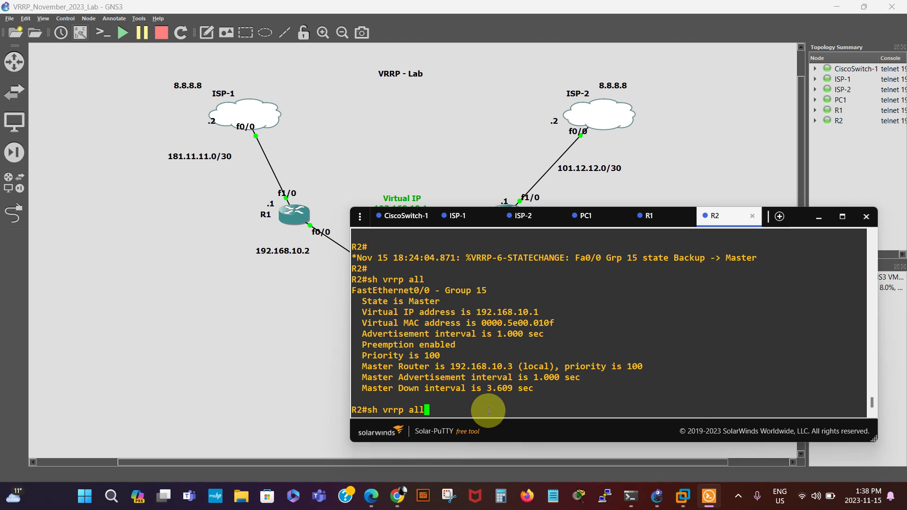
{"action": "key", "text": "BackSpace"}
{"action": "key", "text": "BackSpace"}
{"action": "key", "text": "BackSpace"}
{"action": "type", "text": "br"}
{"action": "key", "text": "Return"}
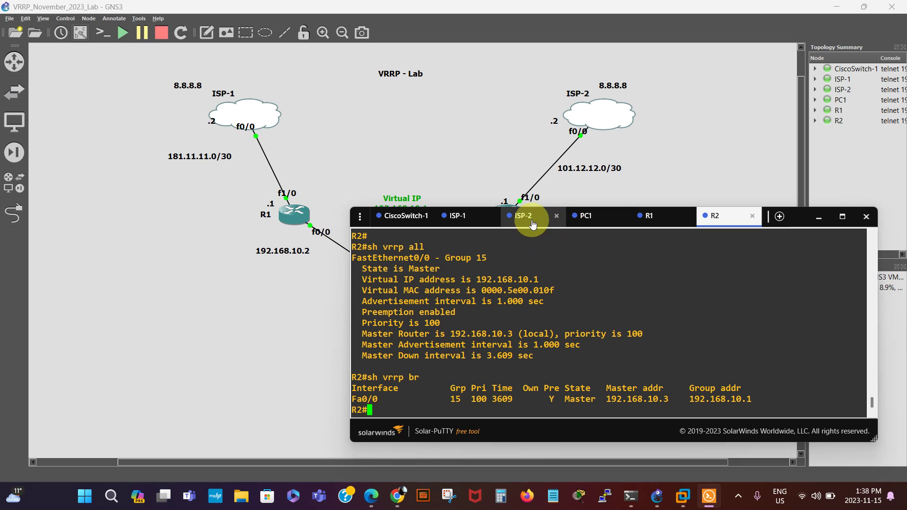
Re-enable R1's interface f0/0 and display R1's full VRRP status.
{"action": "left_click", "coordinate": [647, 218]}
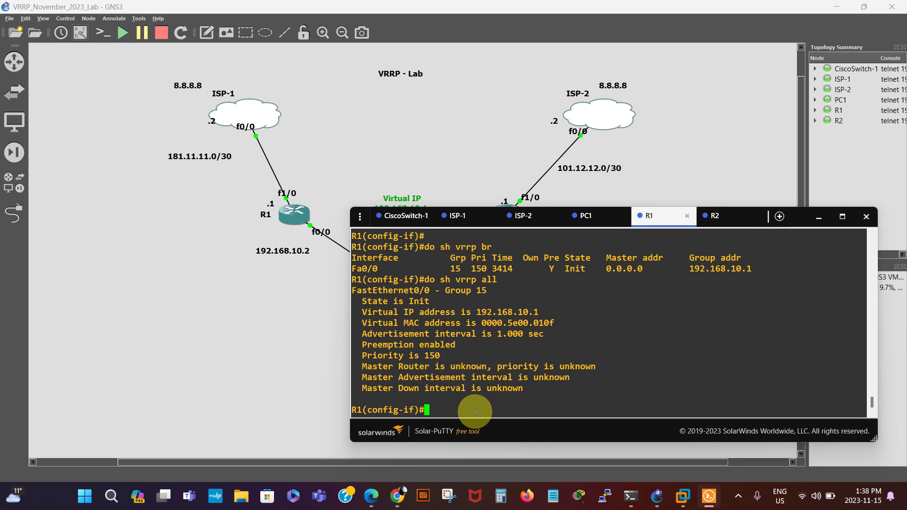
{"action": "type", "text": "no shut"}
{"action": "key", "text": "Return"}
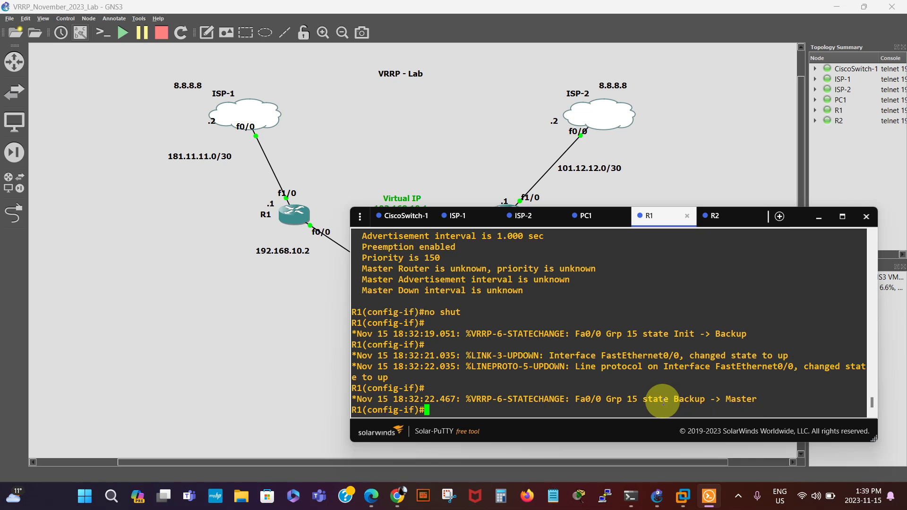
{"action": "type", "text": "do sh vrrp all"}
{"action": "key", "text": "Return"}
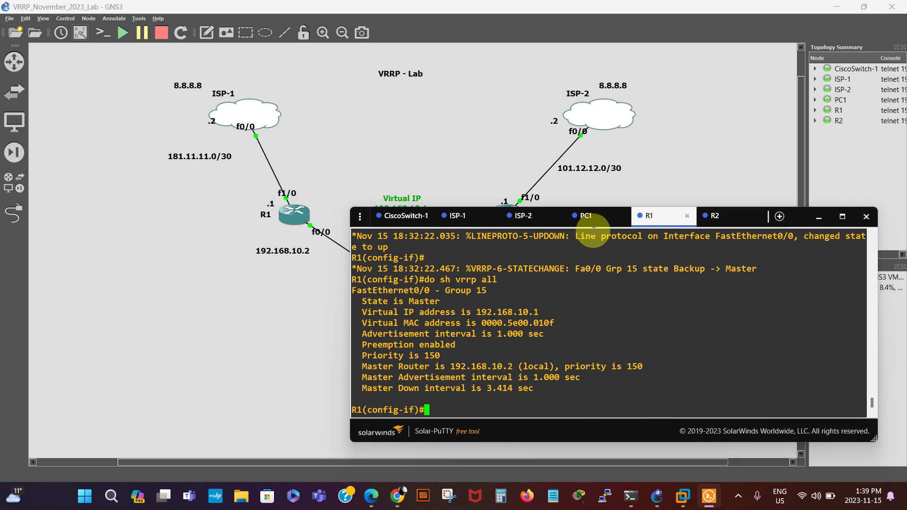
Start another continuous ping from PC1 to 8.8.8.8.
{"action": "left_click", "coordinate": [586, 215]}
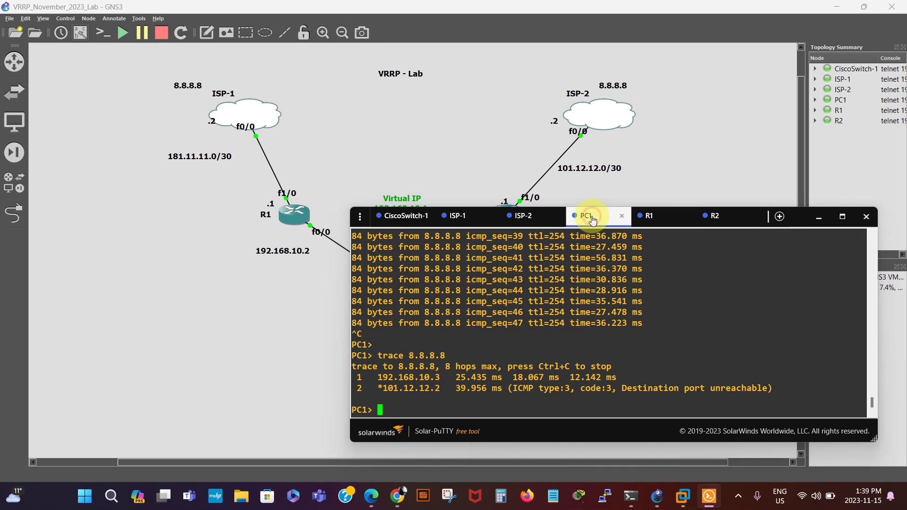
{"action": "left_click", "coordinate": [453, 406]}
{"action": "key", "text": "Up"}
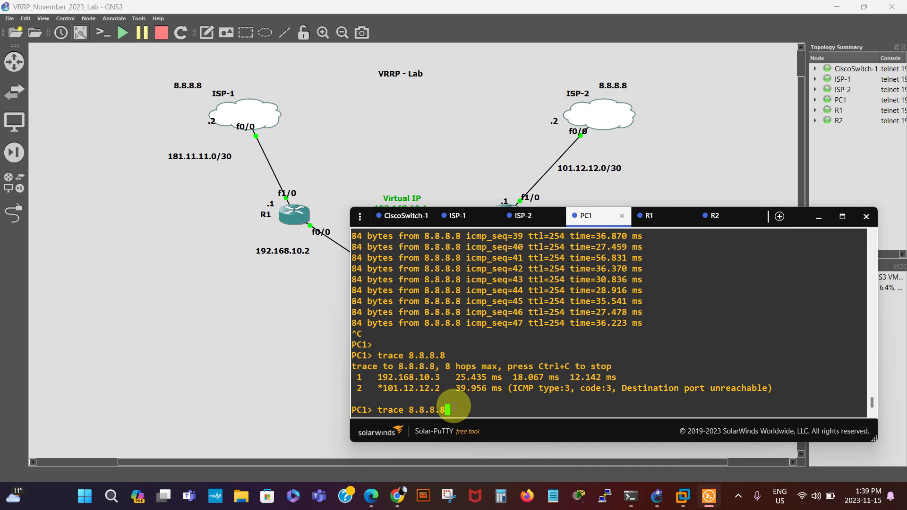
{"action": "key", "text": "Up"}
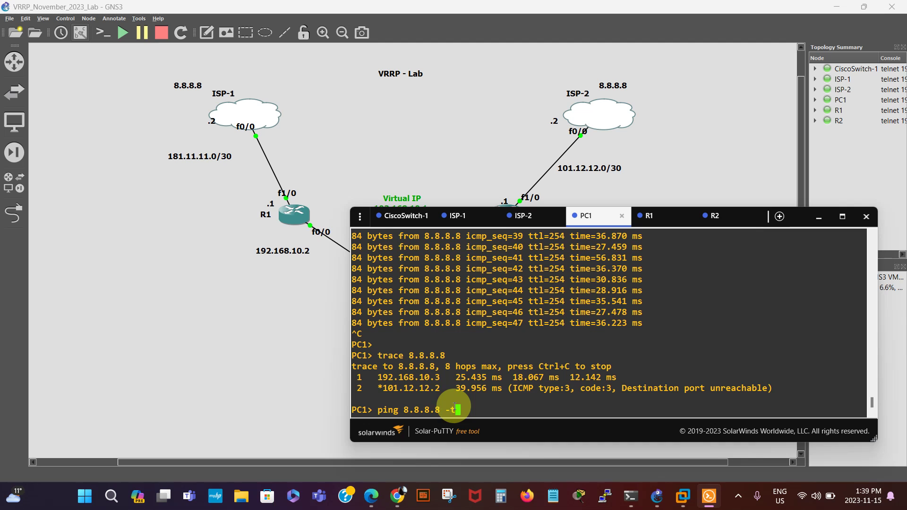
{"action": "key", "text": "Return"}
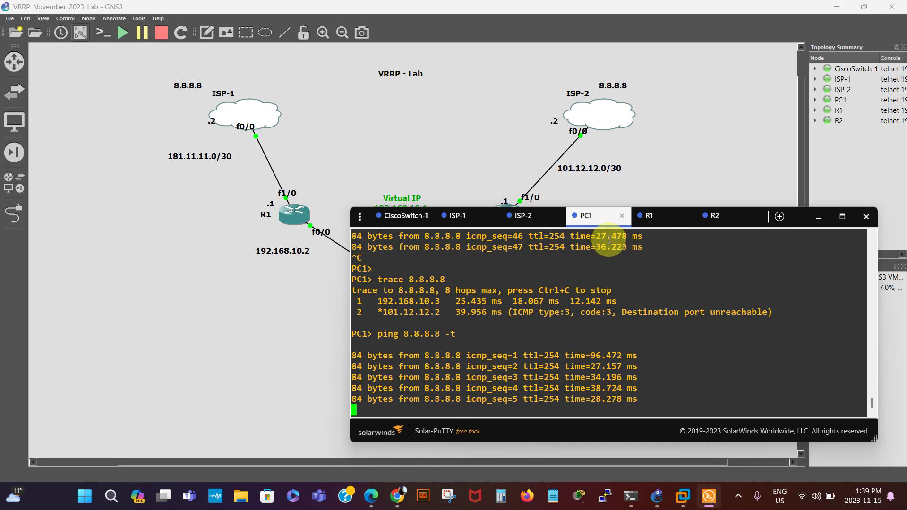
Shut down R1's interface f1/0 to simulate a failure of its link to ISP-1.
{"action": "left_click", "coordinate": [654, 219]}
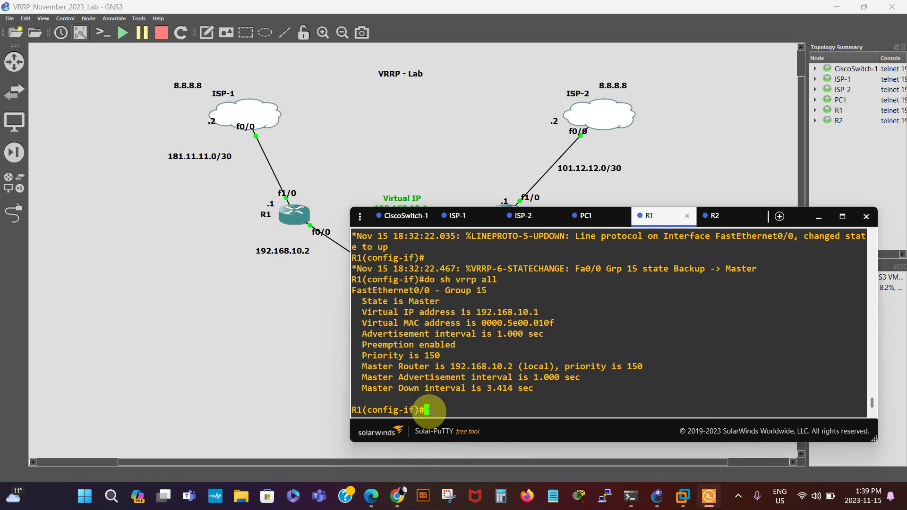
{"action": "type", "text": "exit"}
{"action": "key", "text": "Return"}
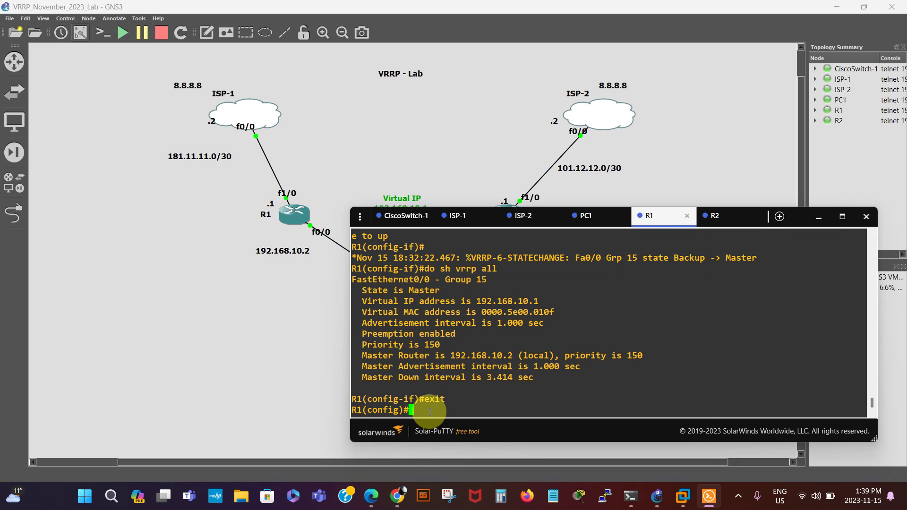
{"action": "type", "text": "t f1/0"}
{"action": "key", "text": "Return"}
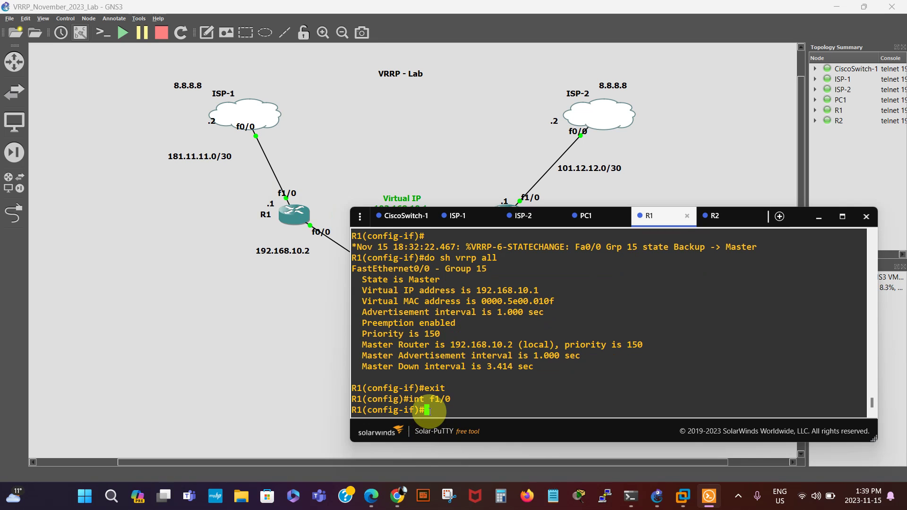
{"action": "type", "text": "shut"}
{"action": "key", "text": "Return"}
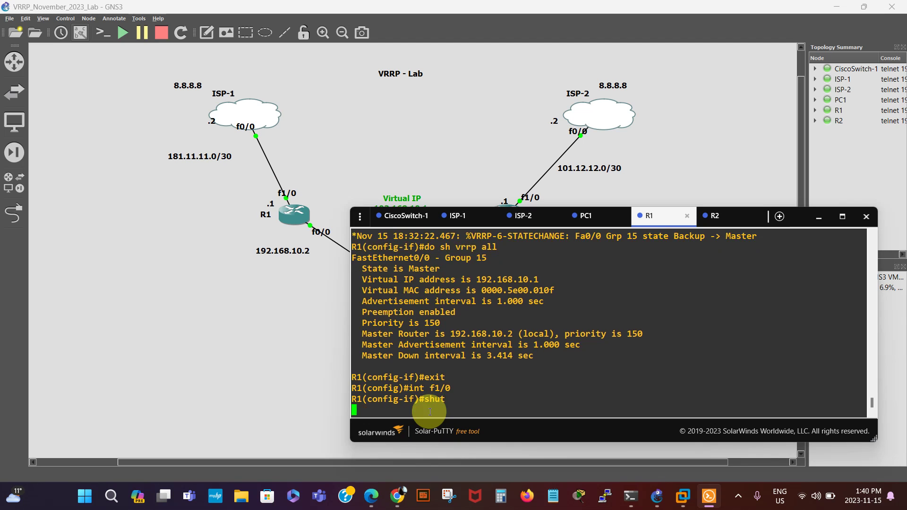
Examine PC1's continuous ping for the effect of the ISP-1 link failure, and stop it.
{"action": "left_click", "coordinate": [586, 216]}
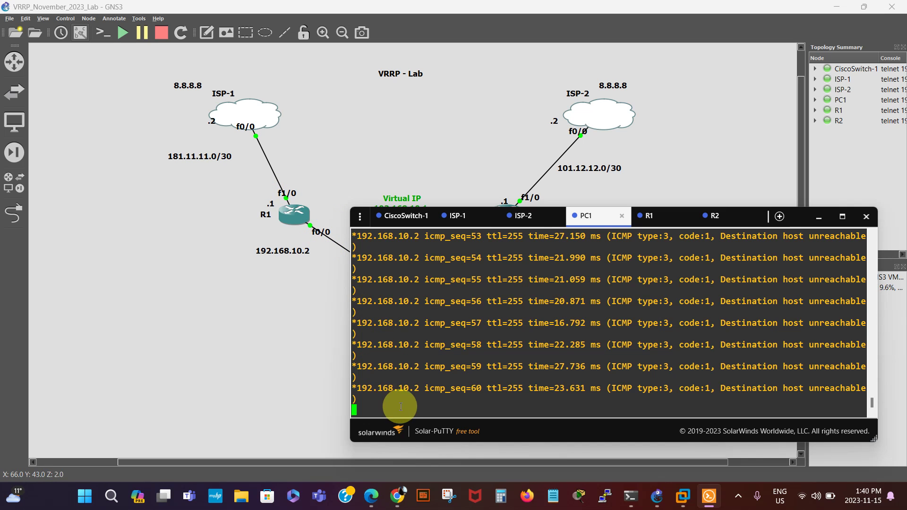
{"action": "key", "text": "ctrl+c"}
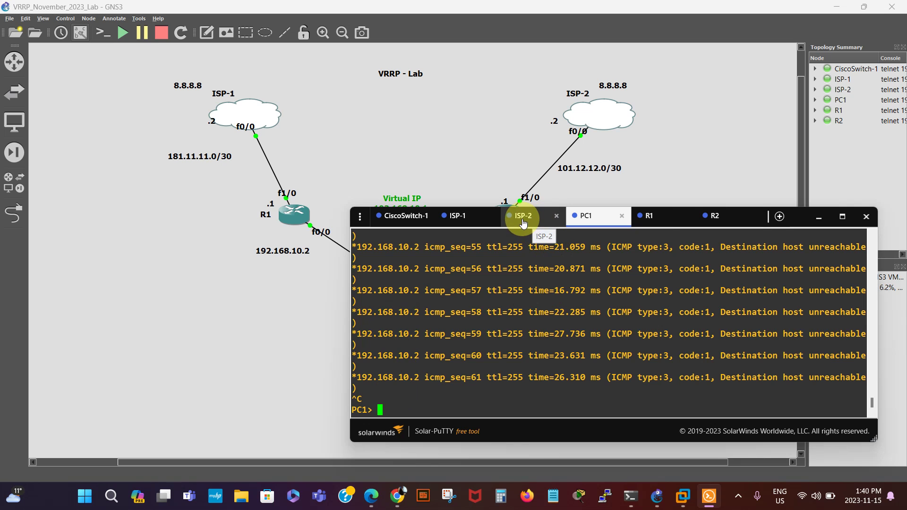
Re-enable R1's interface f1/0 towards ISP-1.
{"action": "left_click", "coordinate": [650, 217]}
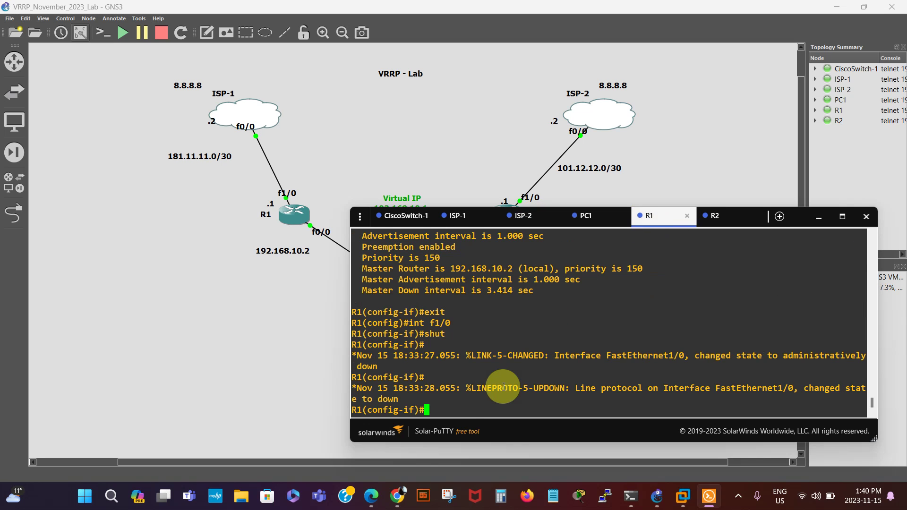
{"action": "left_click", "coordinate": [442, 411]}
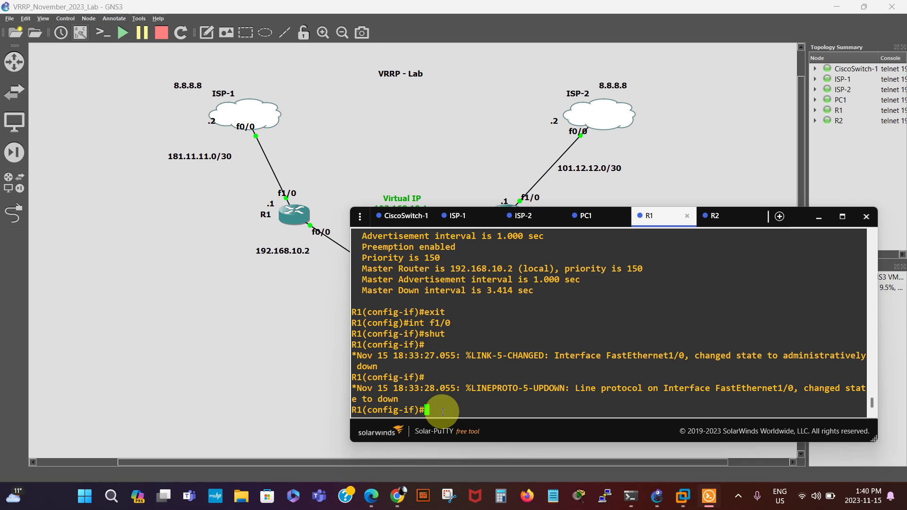
{"action": "type", "text": "no shut"}
{"action": "key", "text": "Return"}
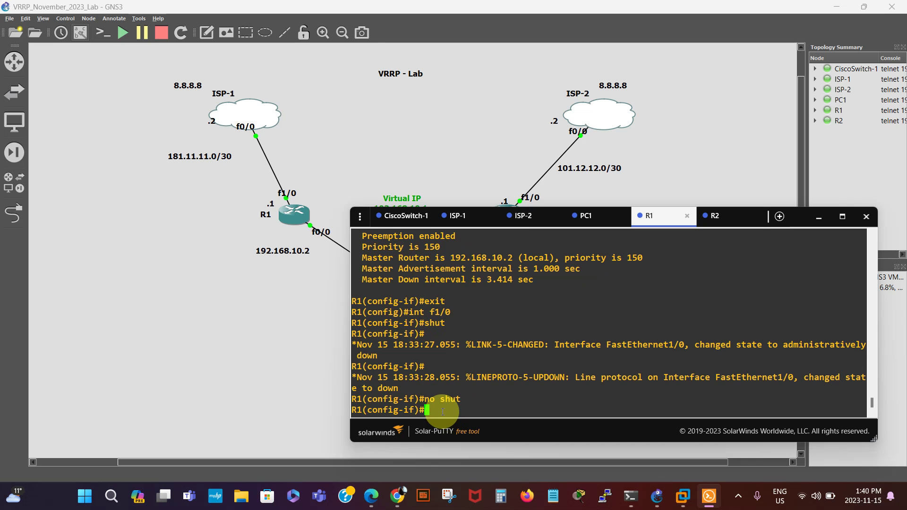